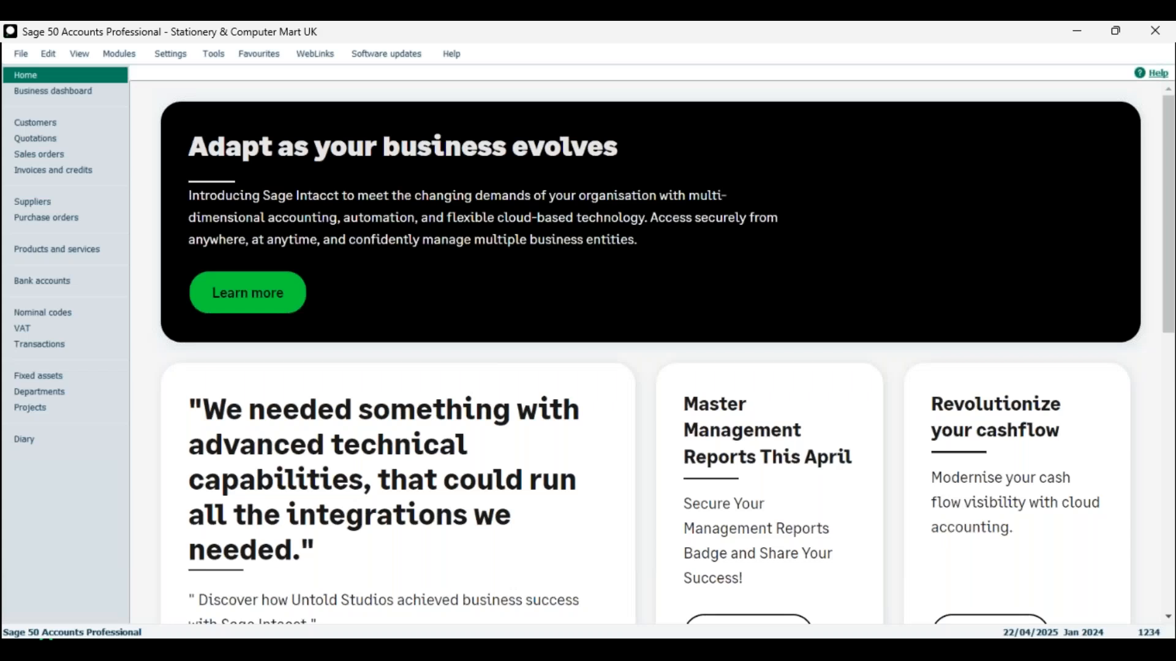
{"action": "left_click", "coordinate": [593, 37]}
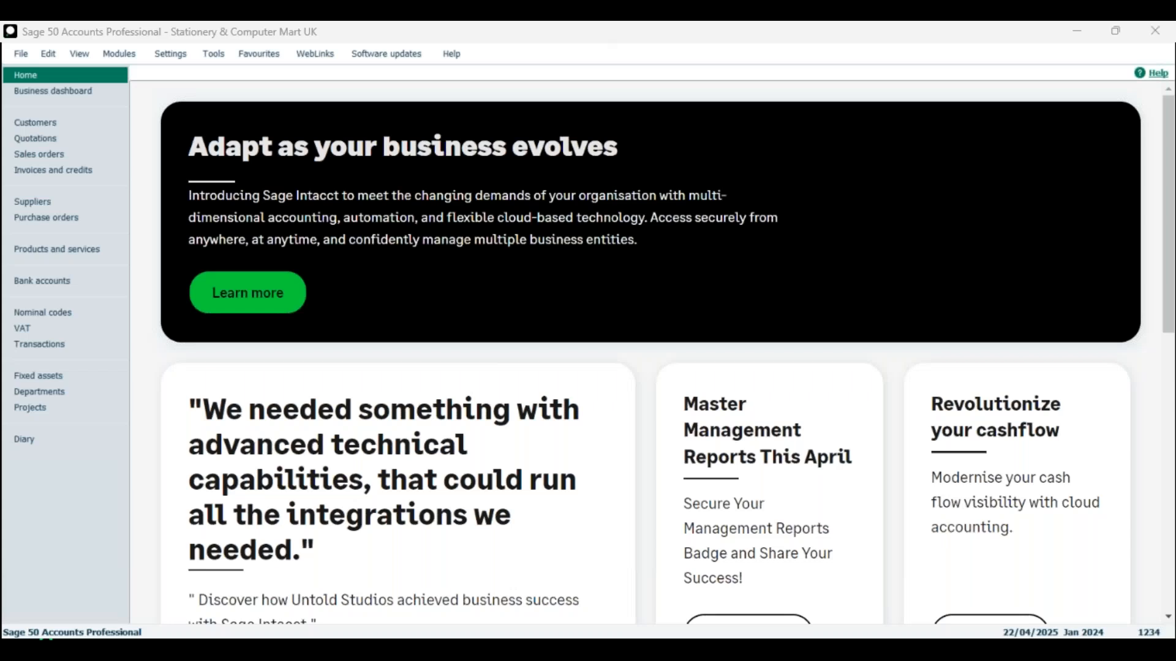
{"action": "left_click", "coordinate": [660, 42]}
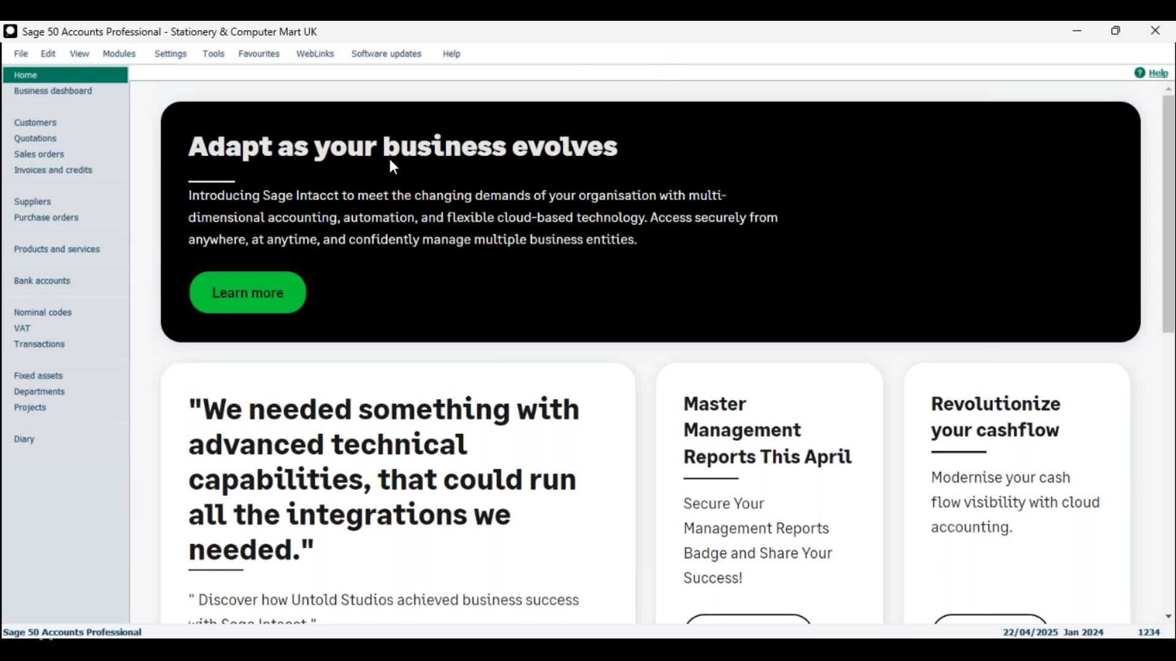
{"action": "left_click", "coordinate": [221, 65]}
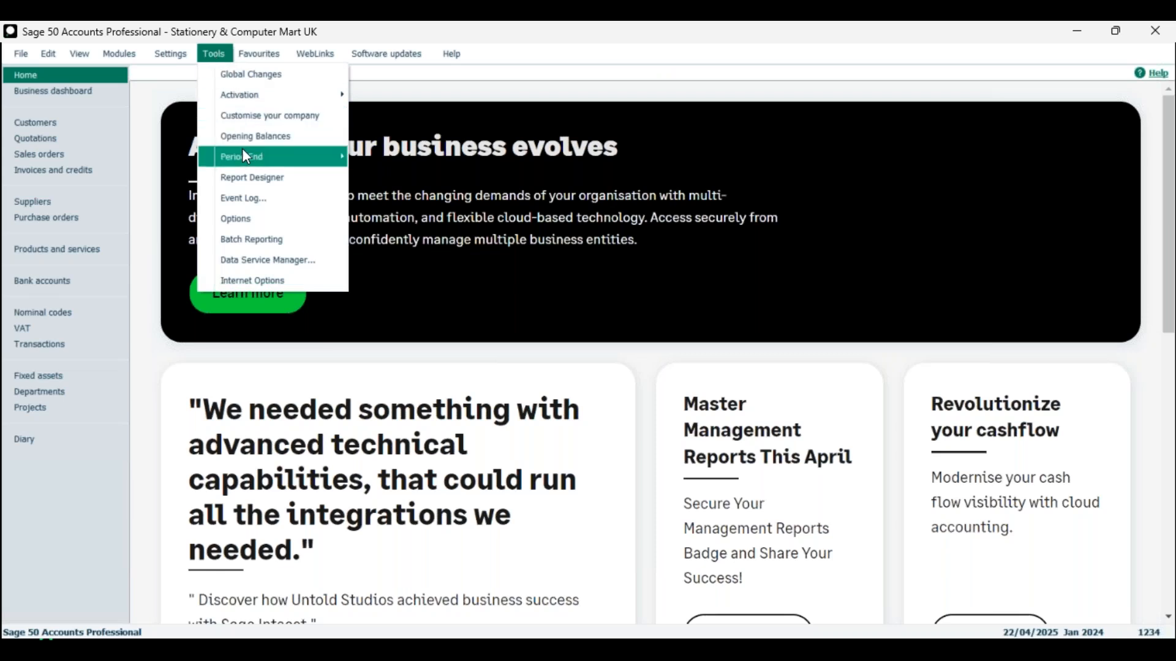
{"action": "mouse_move", "coordinate": [245, 162]}
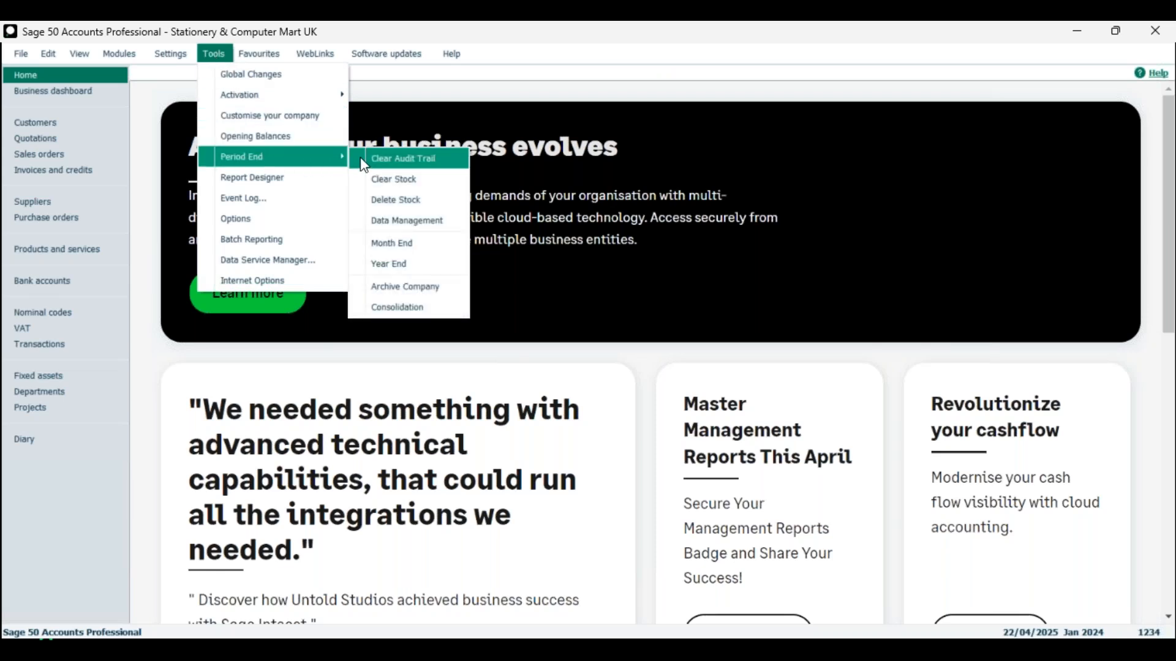
{"action": "left_click", "coordinate": [410, 245]}
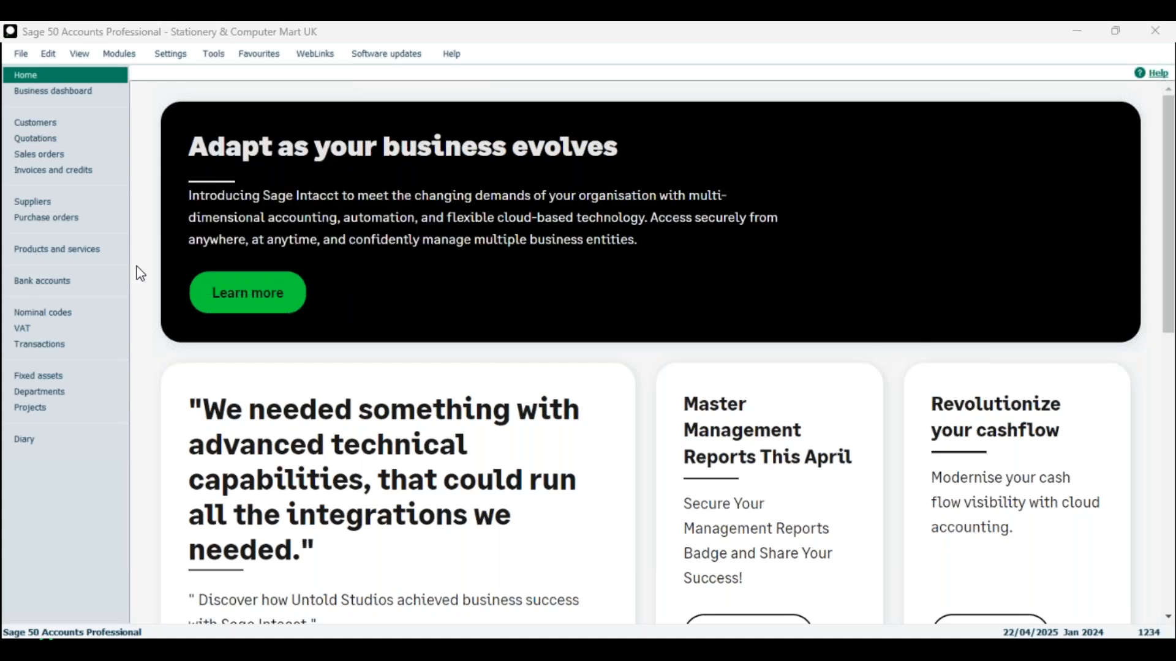
{"action": "left_click_drag", "start_coordinate": [708, 116], "coordinate": [653, 98]}
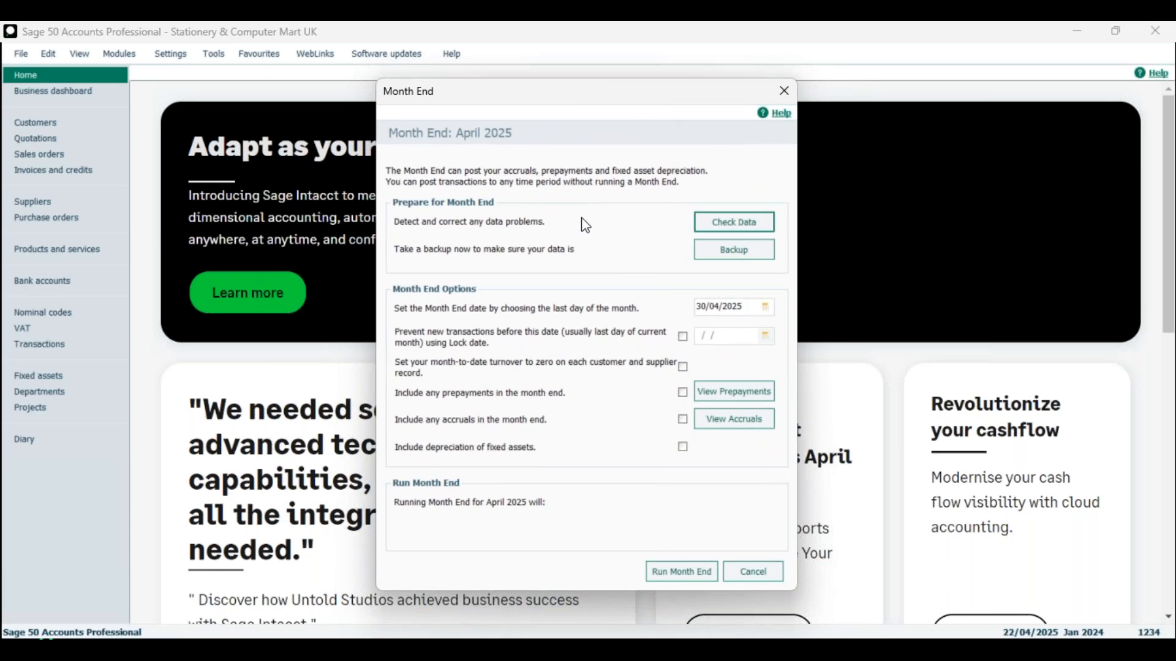
{"action": "left_click", "coordinate": [781, 100]}
Open the Month End routine, check the data for problems, and close the resulting report.
{"action": "left_click", "coordinate": [214, 53]}
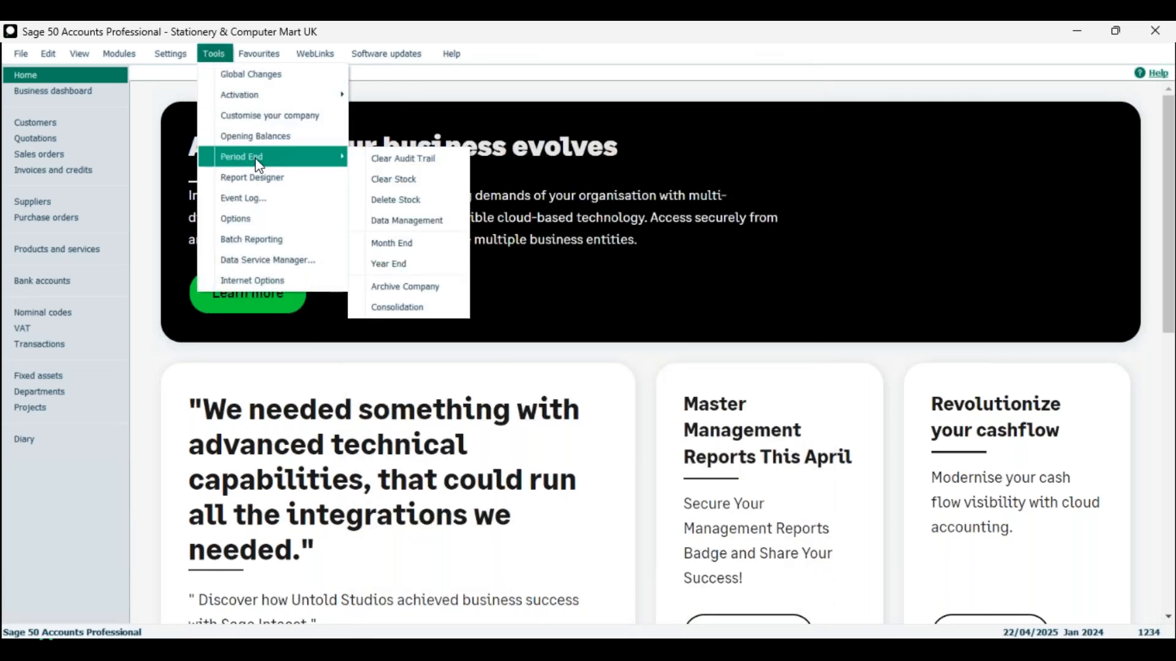
{"action": "left_click", "coordinate": [395, 244]}
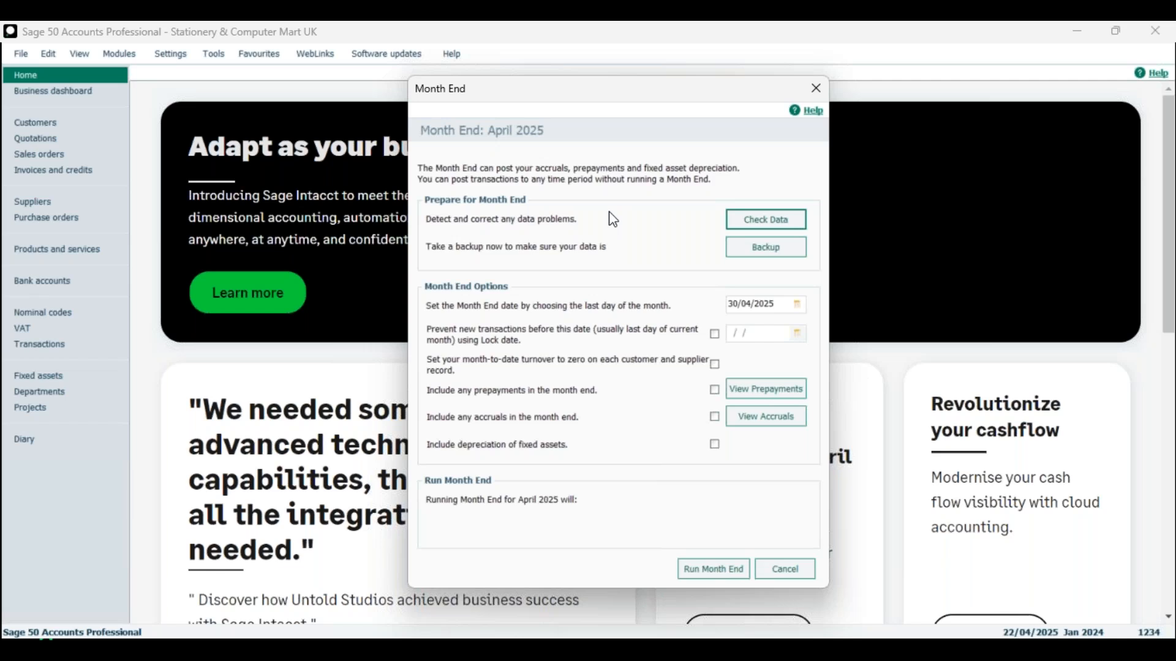
{"action": "left_click", "coordinate": [755, 218]}
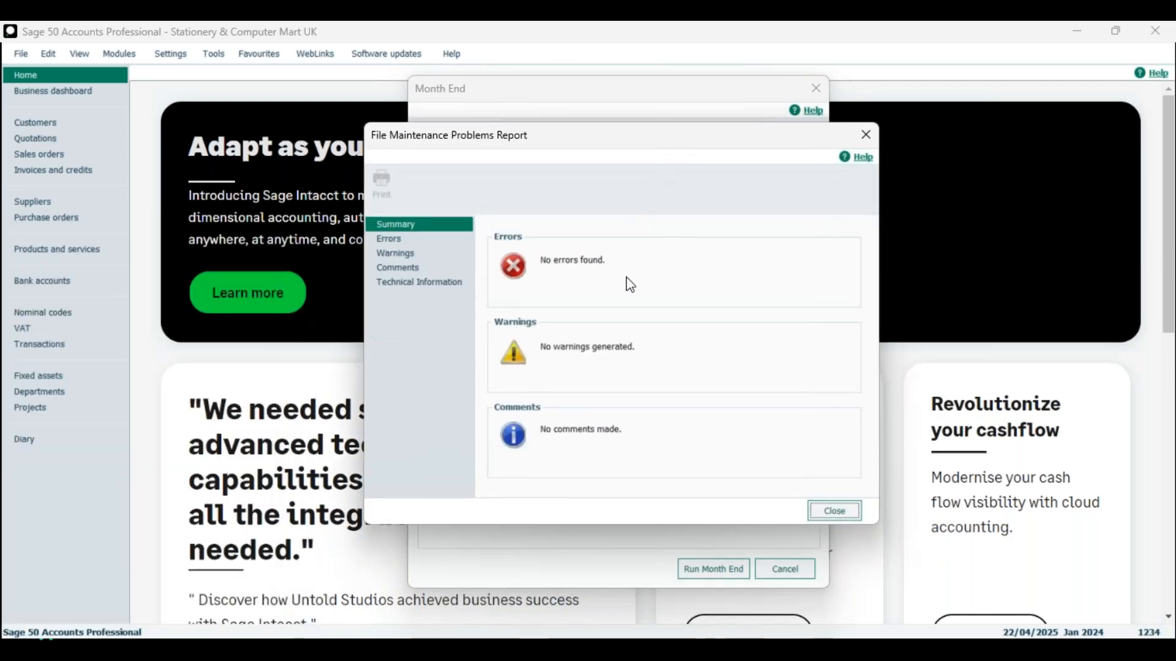
{"action": "left_click", "coordinate": [834, 512]}
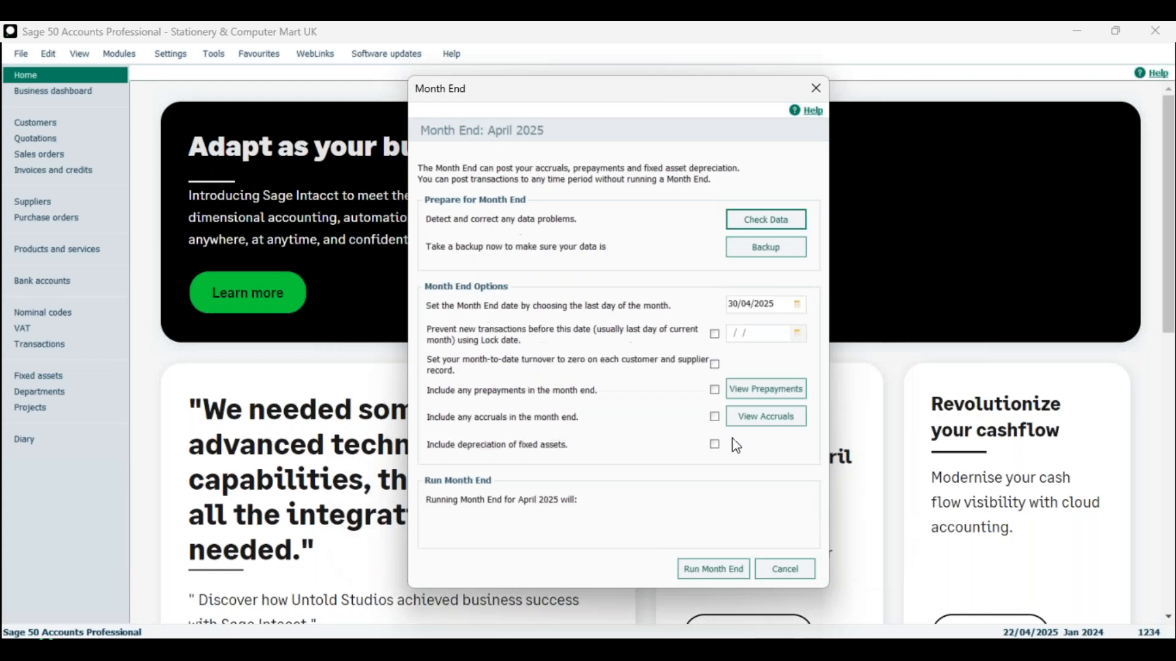
Back up the company's data files, adding "PRE MONTH END" to the front of the suggested filename.
{"action": "left_click", "coordinate": [764, 256]}
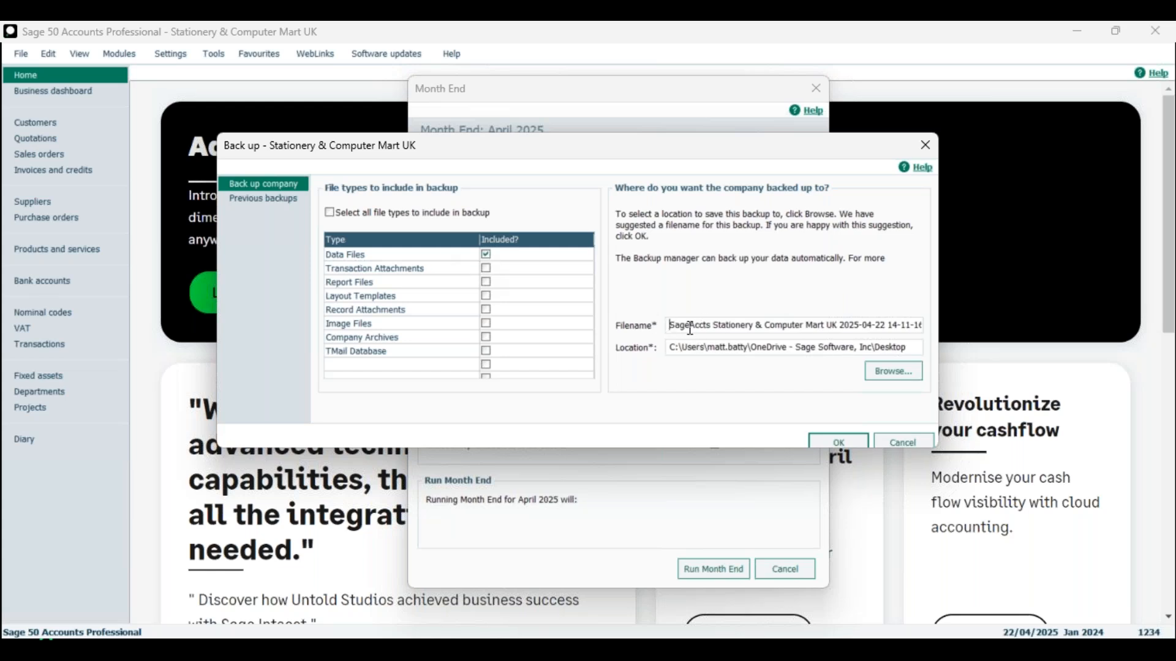
{"action": "type", "text": "PRE"}
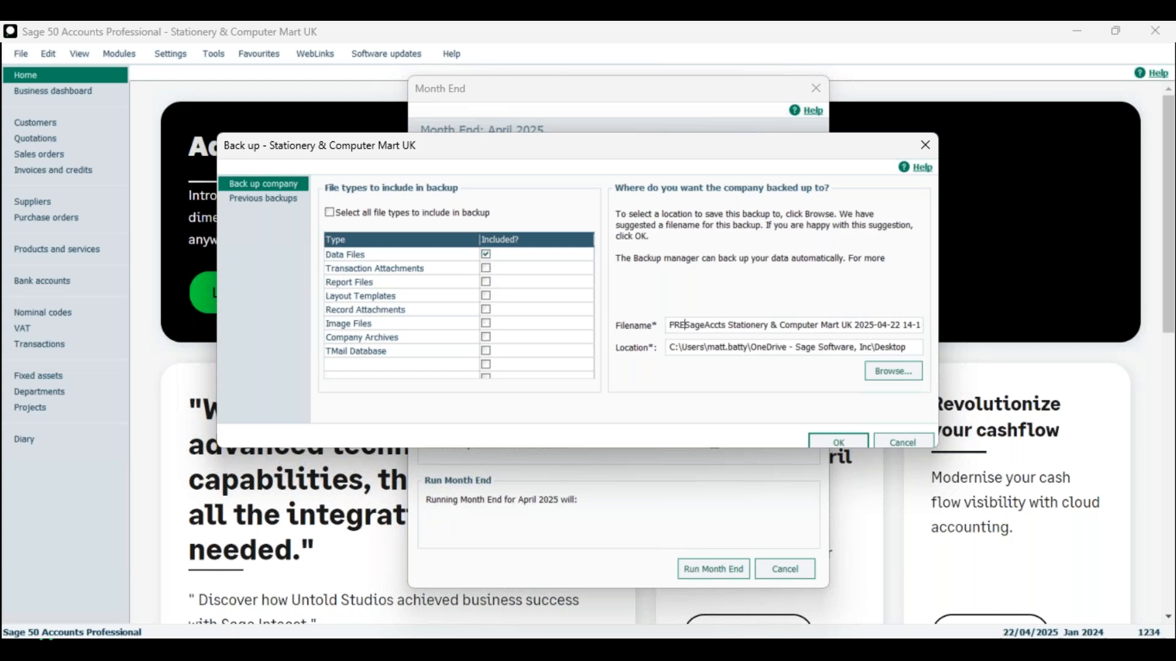
{"action": "type", "text": " MONTH END"}
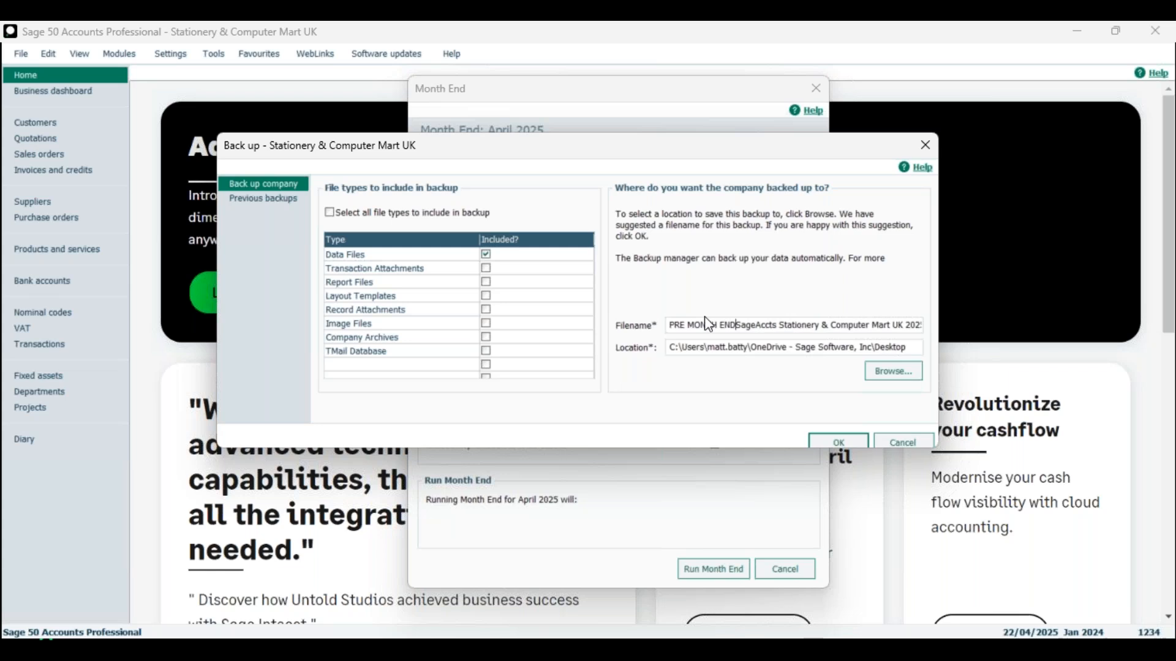
{"action": "left_click", "coordinate": [836, 440]}
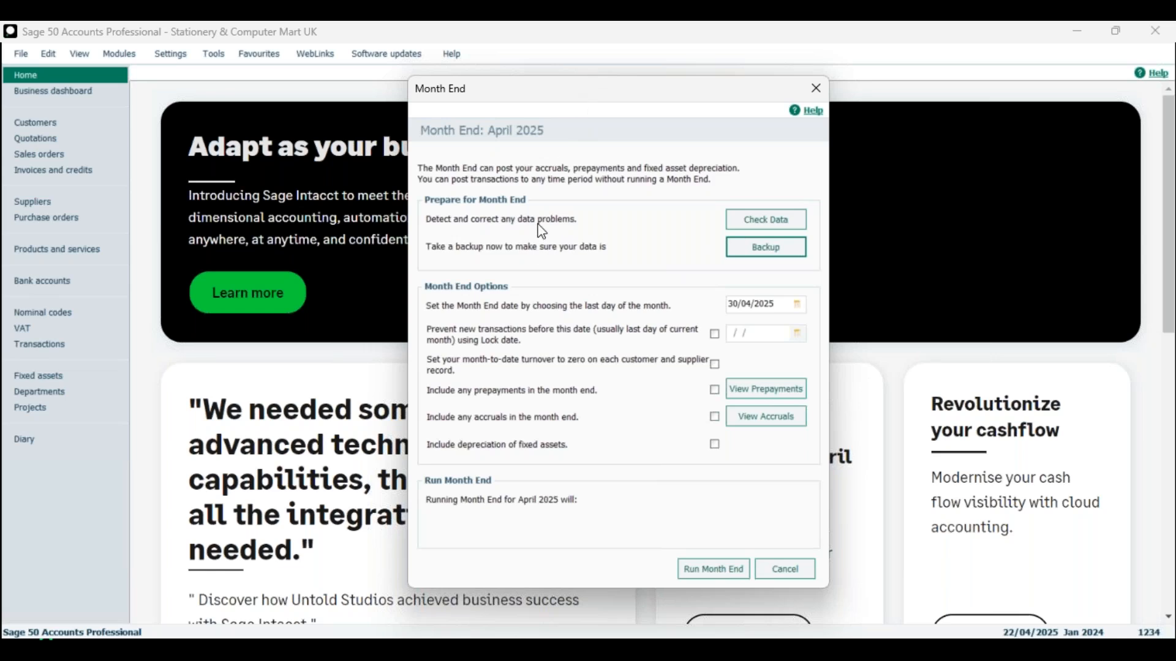
Set the Month End date to 31/03/2025.
{"action": "left_click_drag", "start_coordinate": [531, 96], "coordinate": [501, 73]}
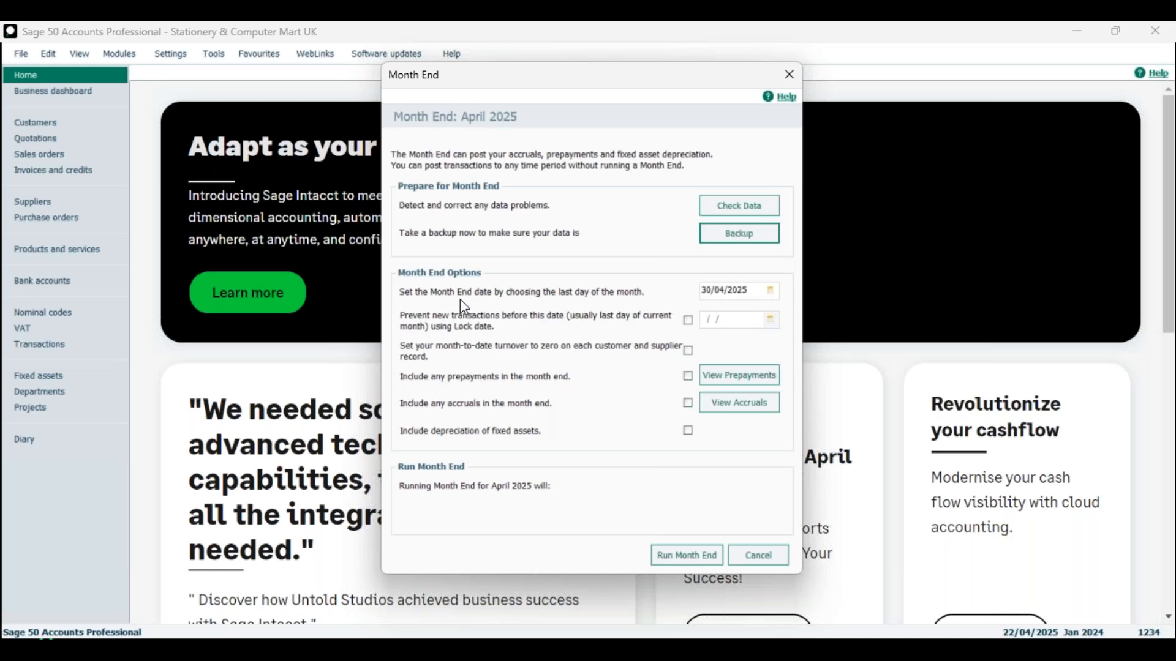
{"action": "left_click", "coordinate": [724, 292]}
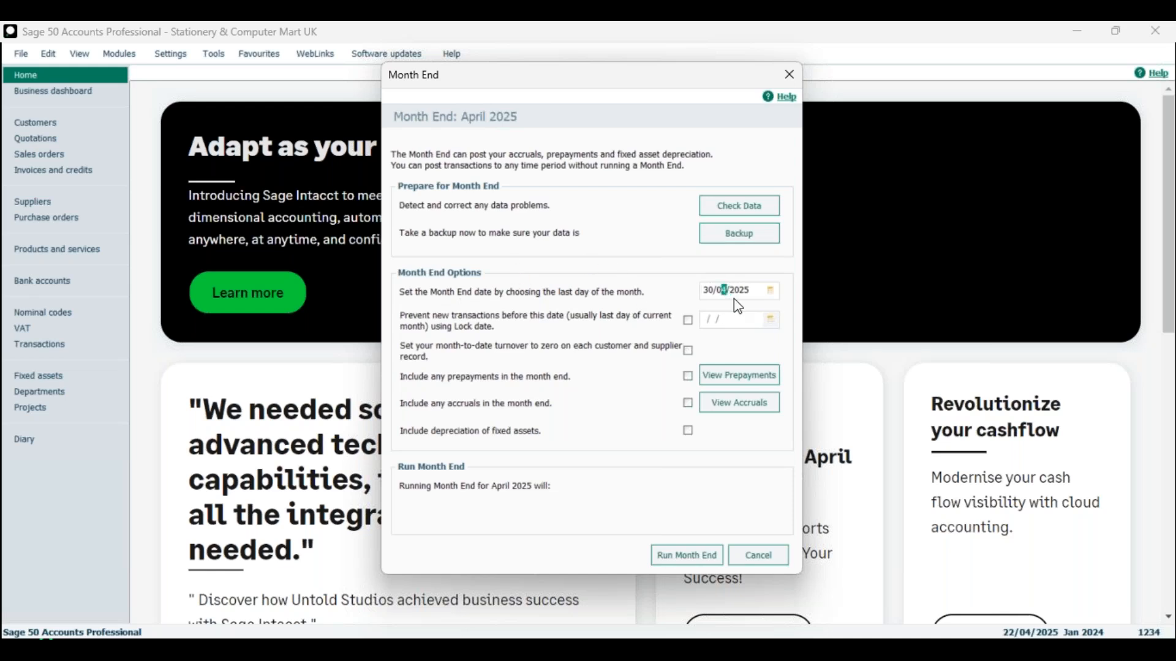
{"action": "left_click", "coordinate": [771, 294]}
{"action": "left_click", "coordinate": [727, 308]}
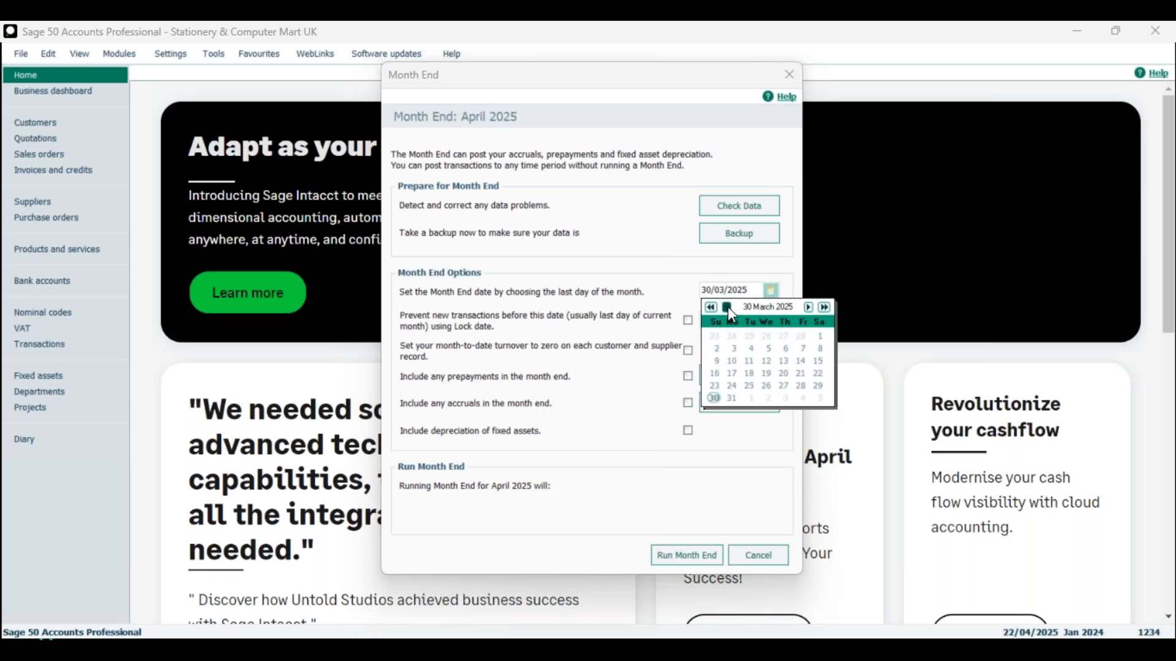
{"action": "left_click", "coordinate": [732, 398]}
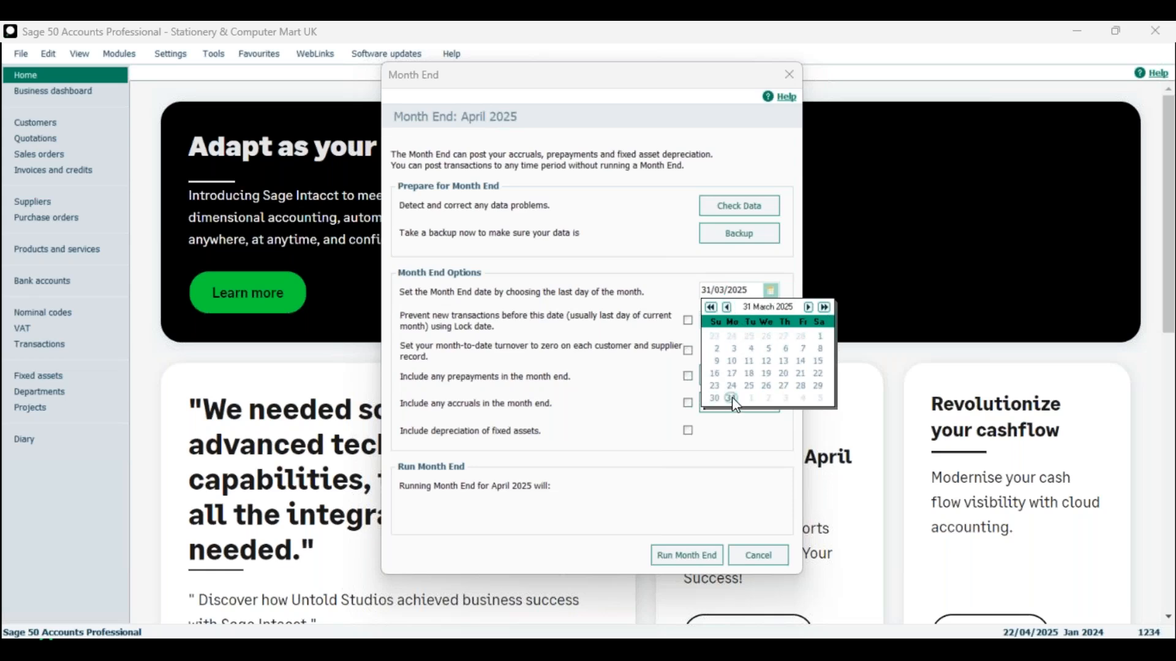
{"action": "left_click", "coordinate": [660, 286]}
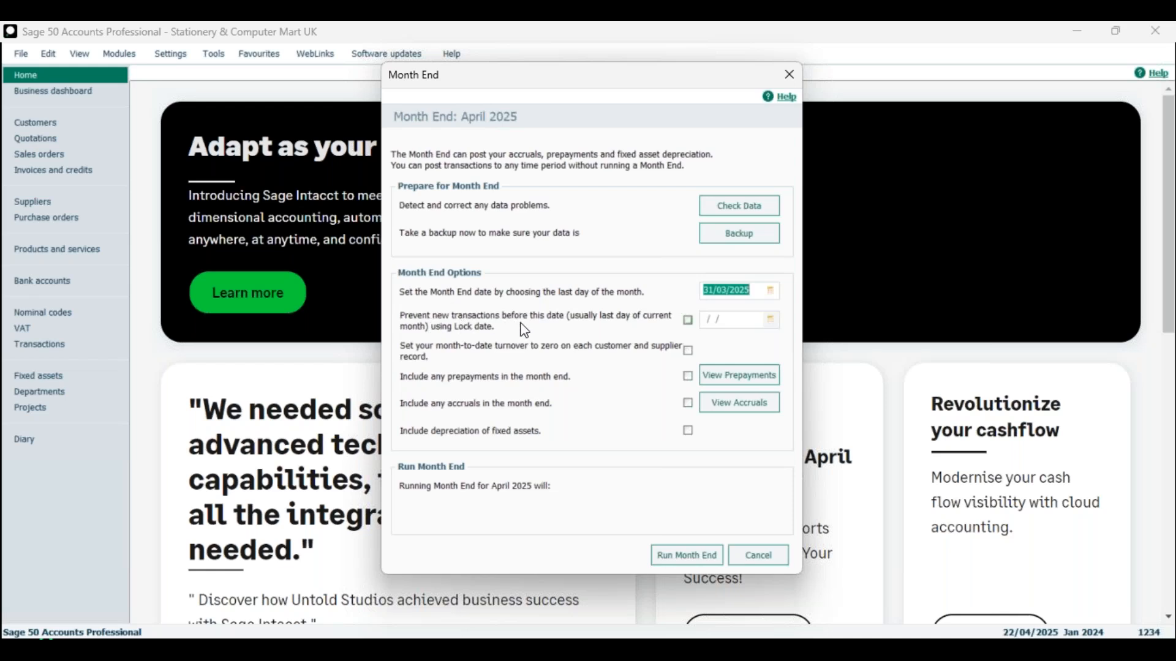
Enable the lock date for new transactions, set it to 01/04/2025, and cancel the Month End process.
{"action": "left_click", "coordinate": [688, 320]}
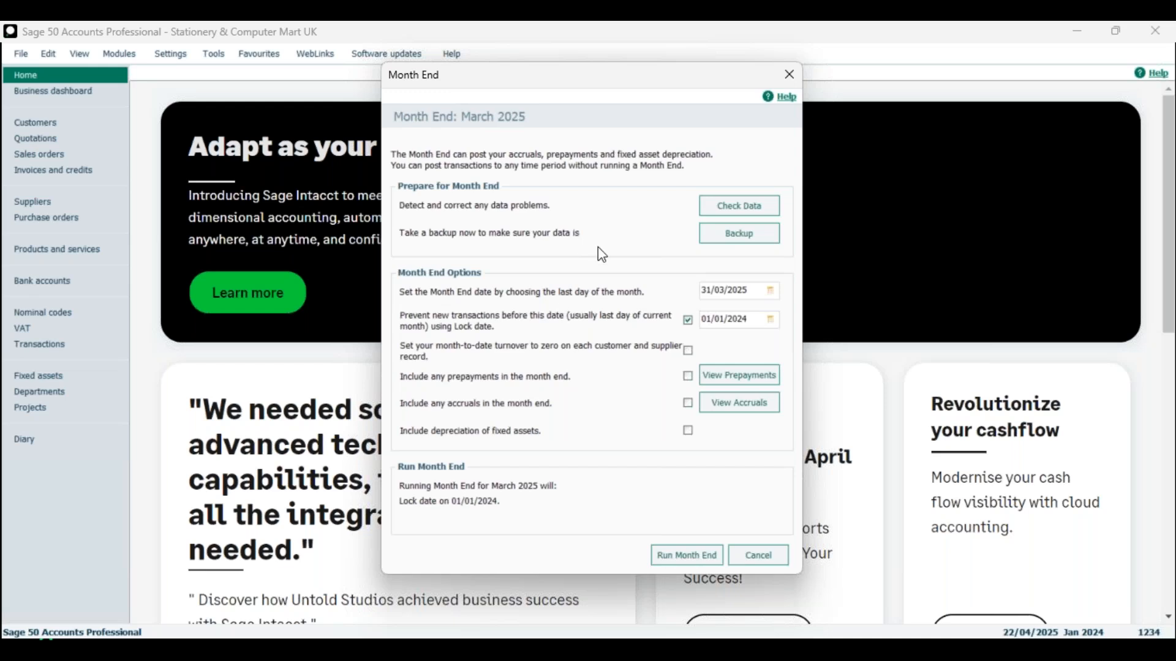
{"action": "left_click", "coordinate": [726, 319]}
{"action": "left_click", "coordinate": [770, 321]}
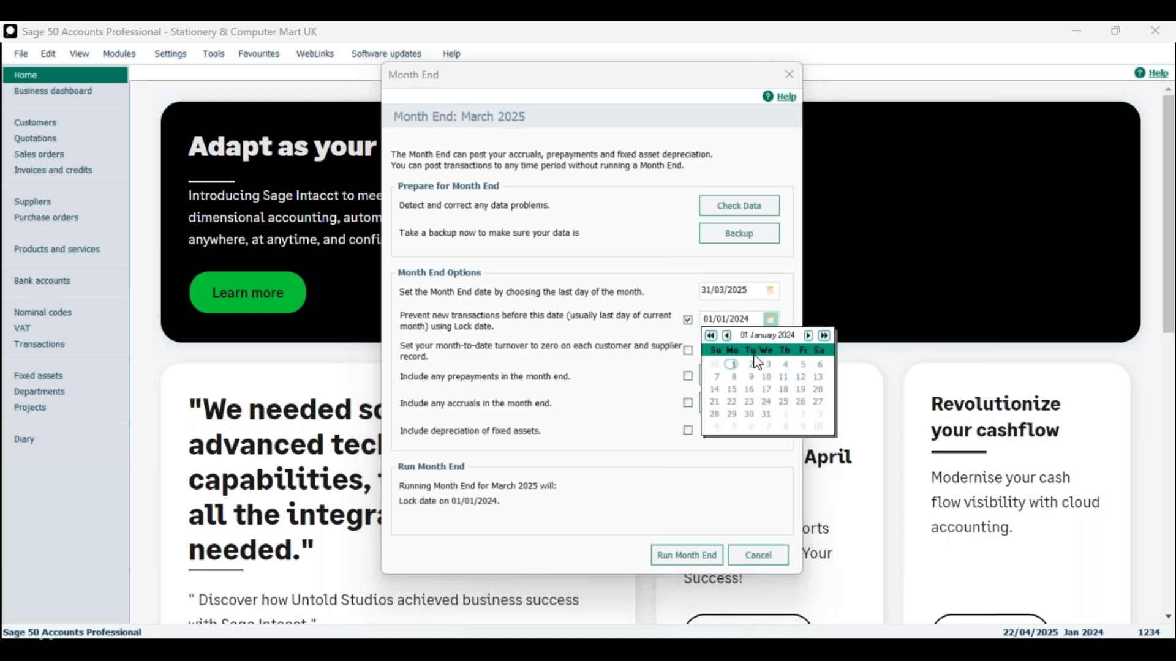
{"action": "left_click", "coordinate": [809, 335]}
{"action": "left_click", "coordinate": [808, 336]}
{"action": "left_click", "coordinate": [808, 335]}
{"action": "left_click", "coordinate": [808, 336]}
{"action": "left_click", "coordinate": [810, 335]}
{"action": "left_click", "coordinate": [809, 335]}
{"action": "left_click", "coordinate": [809, 335]}
{"action": "left_click", "coordinate": [810, 336]}
{"action": "left_click", "coordinate": [810, 336]}
{"action": "left_click", "coordinate": [809, 335]}
{"action": "left_click", "coordinate": [810, 335]}
{"action": "left_click", "coordinate": [810, 335]}
{"action": "left_click", "coordinate": [810, 336]}
{"action": "left_click", "coordinate": [810, 336]}
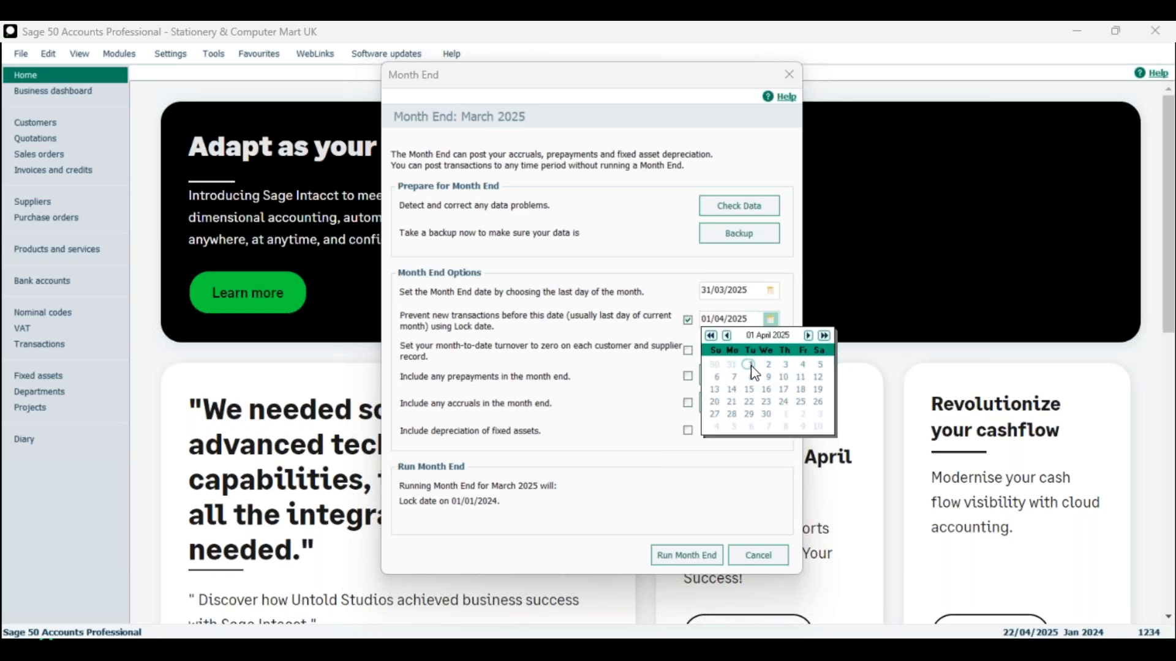
{"action": "left_click", "coordinate": [755, 319]}
{"action": "left_click", "coordinate": [731, 320]}
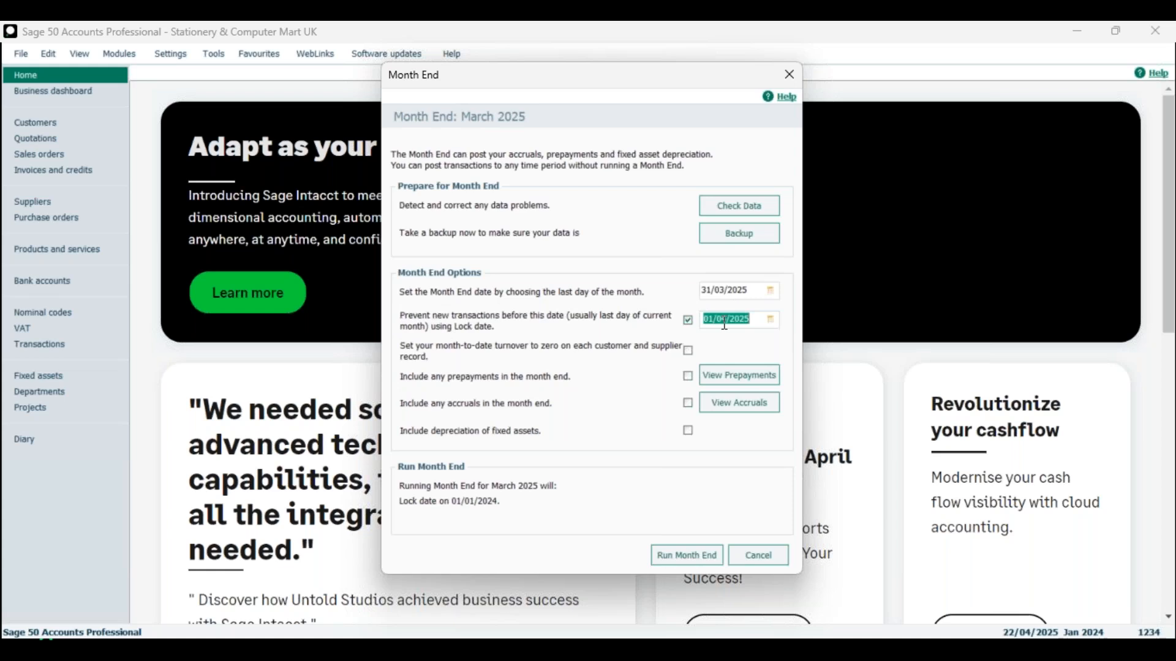
{"action": "left_click", "coordinate": [760, 554]}
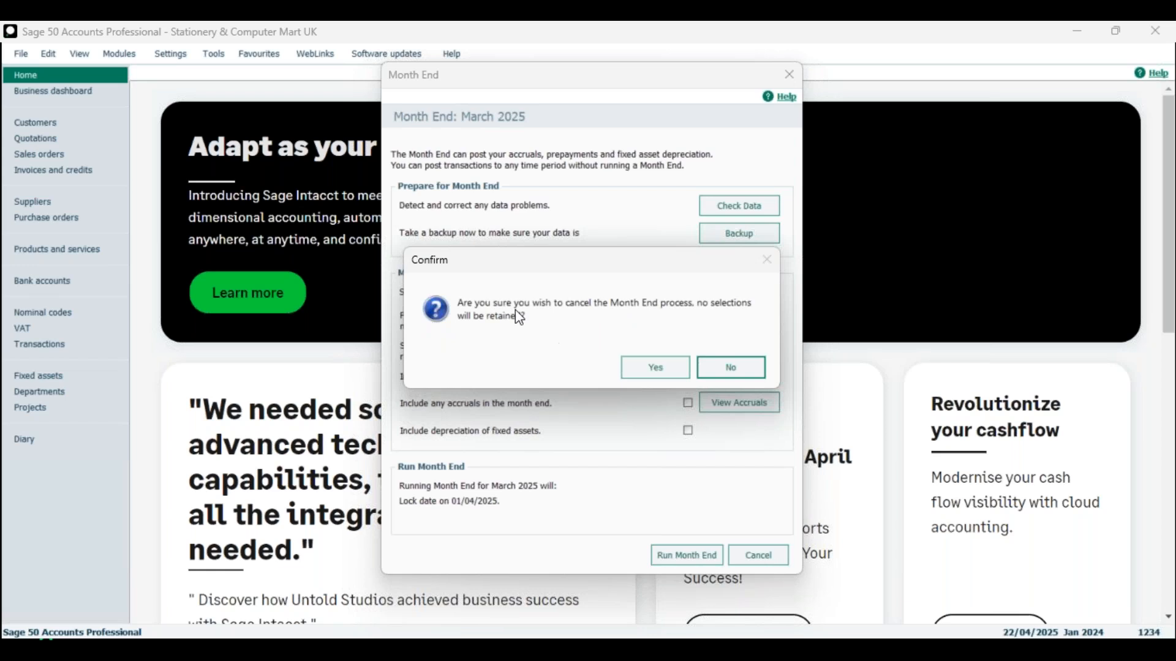
{"action": "left_click", "coordinate": [675, 380]}
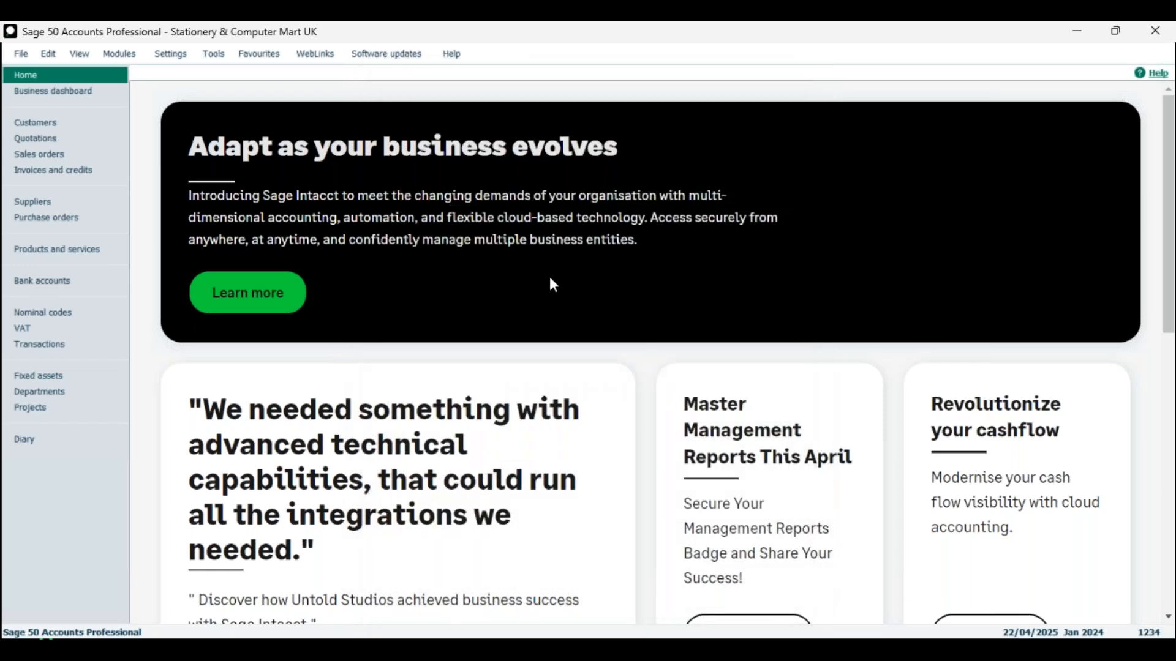
Open the company's lock date settings, switch the lock posting option on and off again, and accept the settings.
{"action": "left_click", "coordinate": [174, 54]}
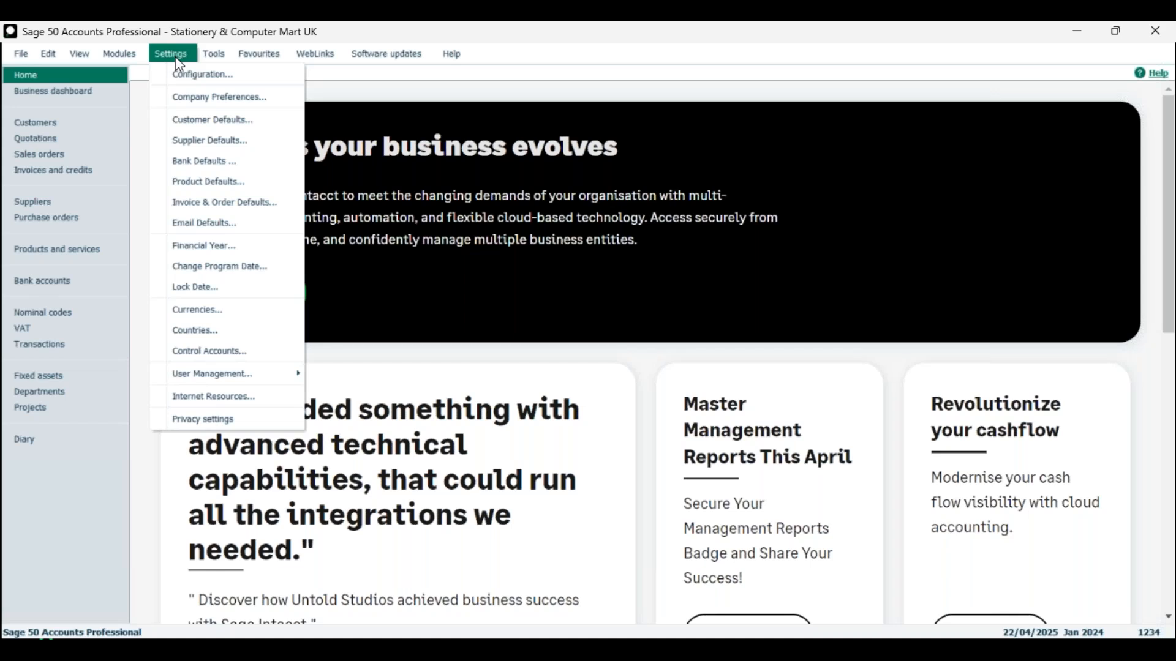
{"action": "left_click", "coordinate": [210, 292]}
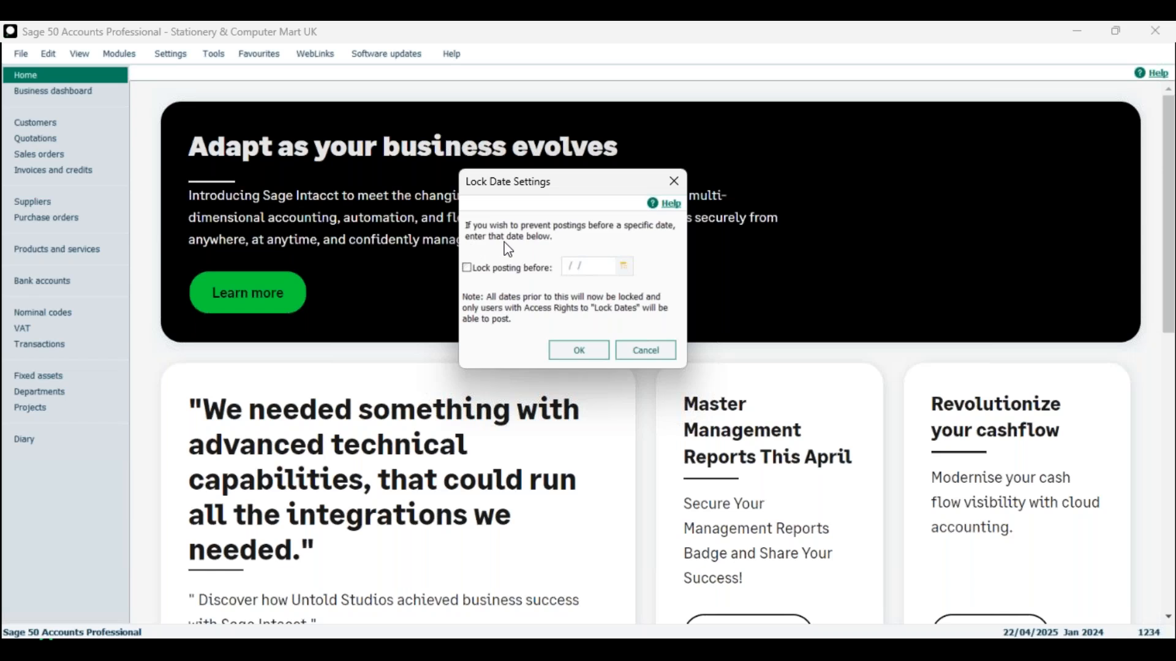
{"action": "left_click", "coordinate": [468, 269]}
{"action": "left_click", "coordinate": [468, 269]}
{"action": "left_click", "coordinate": [468, 268]}
{"action": "left_click", "coordinate": [468, 268]}
{"action": "left_click", "coordinate": [578, 351]}
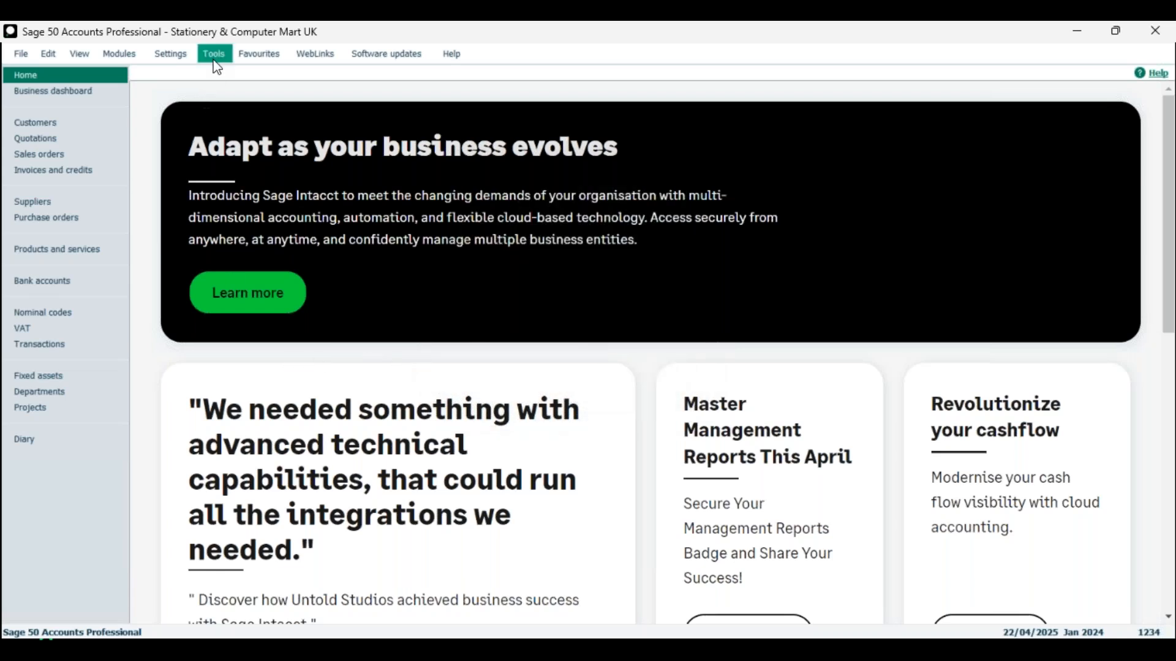
{"action": "left_click", "coordinate": [177, 52]}
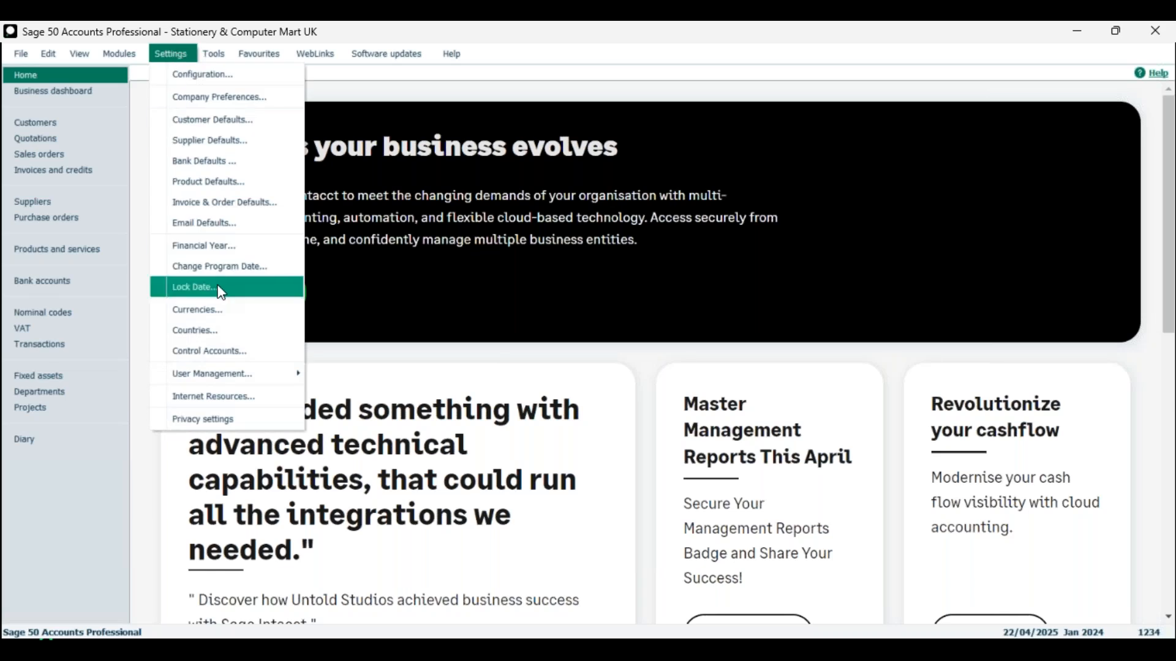
{"action": "left_click", "coordinate": [141, 306]}
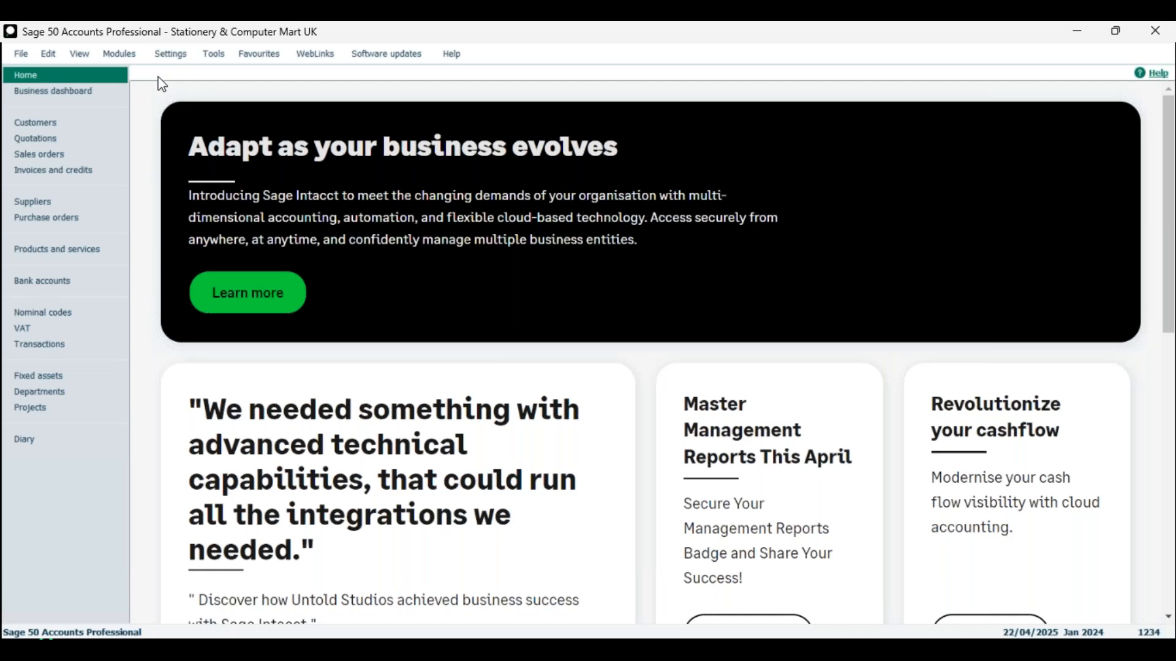
Reopen the Month End routine and set the Month End date to 31/03/2025.
{"action": "left_click", "coordinate": [179, 58]}
{"action": "mouse_move", "coordinate": [213, 56]}
{"action": "mouse_move", "coordinate": [276, 158]}
{"action": "left_click", "coordinate": [398, 246]}
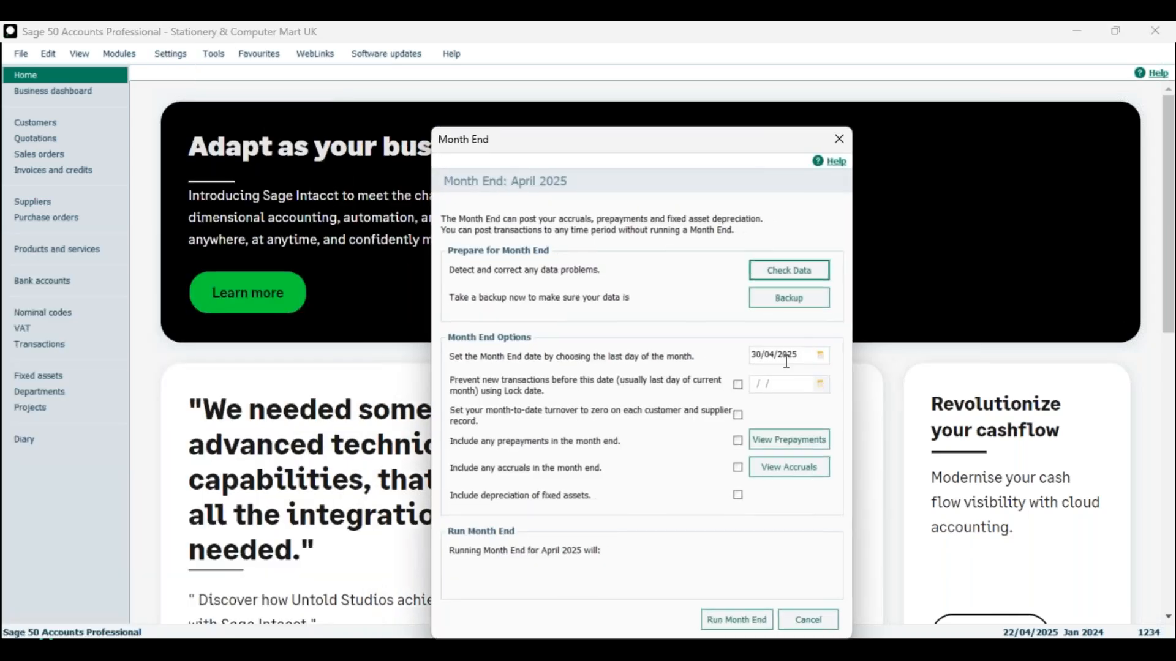
{"action": "left_click", "coordinate": [778, 355]}
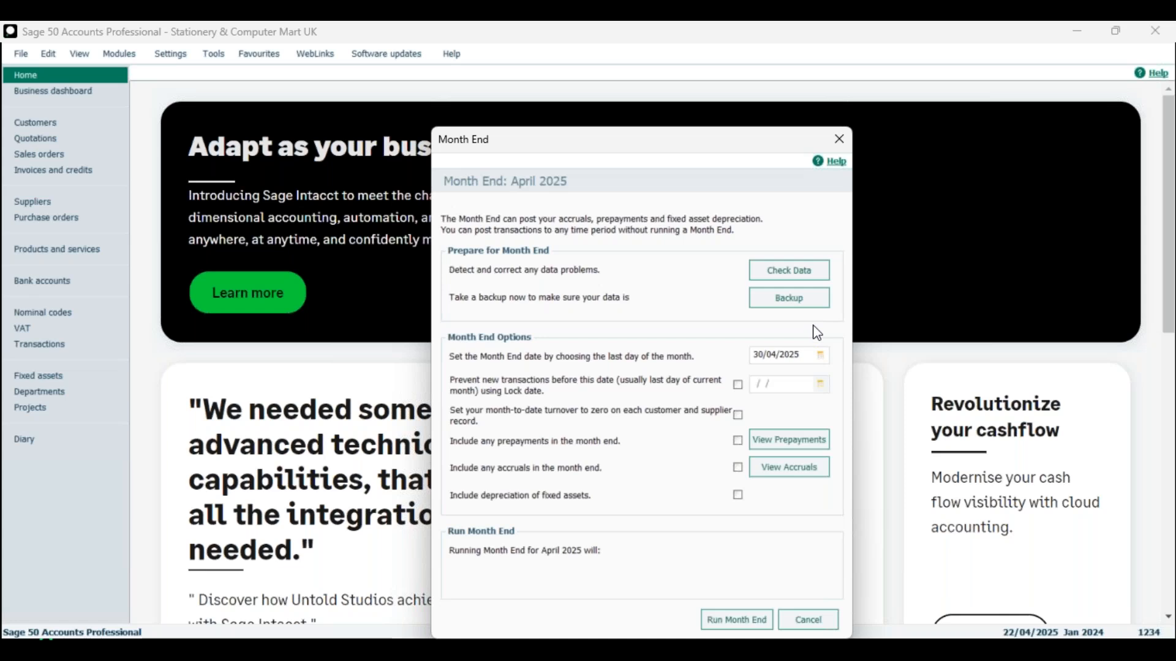
{"action": "key", "text": "BackSpace"}
{"action": "type", "text": "3"}
{"action": "left_click", "coordinate": [764, 353]}
{"action": "key", "text": "BackSpace"}
{"action": "type", "text": "1"}
Enable the lock date for new transactions and try to set it to 01/04/2025.
{"action": "left_click", "coordinate": [738, 386]}
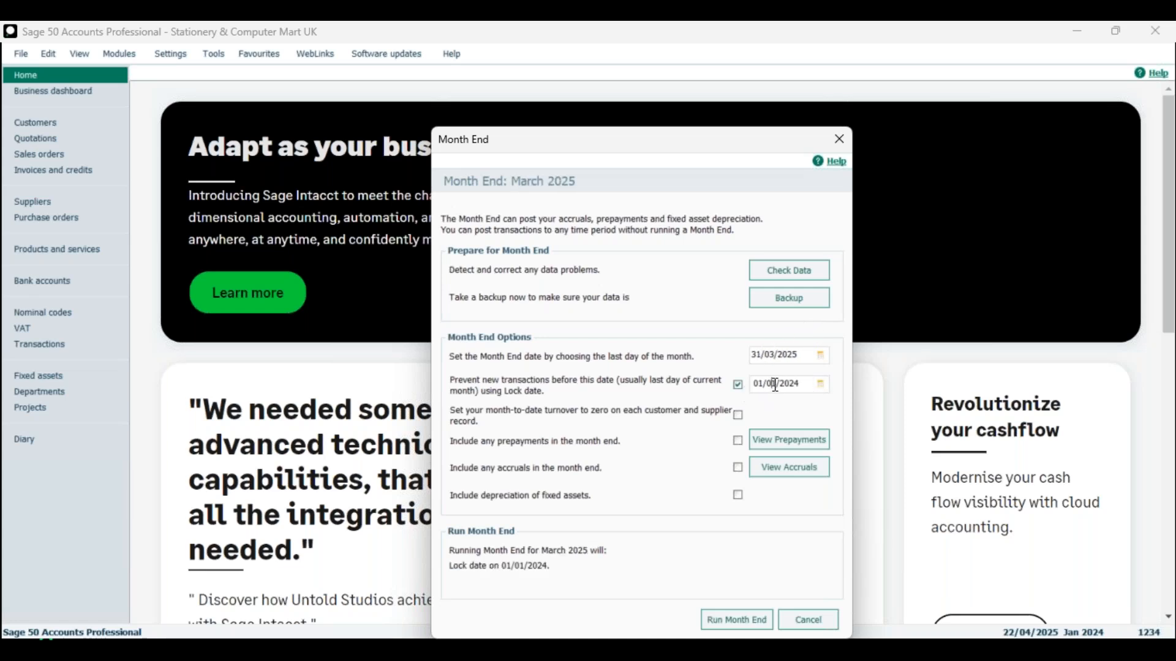
{"action": "left_click", "coordinate": [782, 383]}
{"action": "key", "text": "BackSpace"}
{"action": "type", "text": "4"}
{"action": "left_click", "coordinate": [800, 380]}
{"action": "key", "text": "BackSpace"}
{"action": "type", "text": "5"}
{"action": "left_click", "coordinate": [671, 385]}
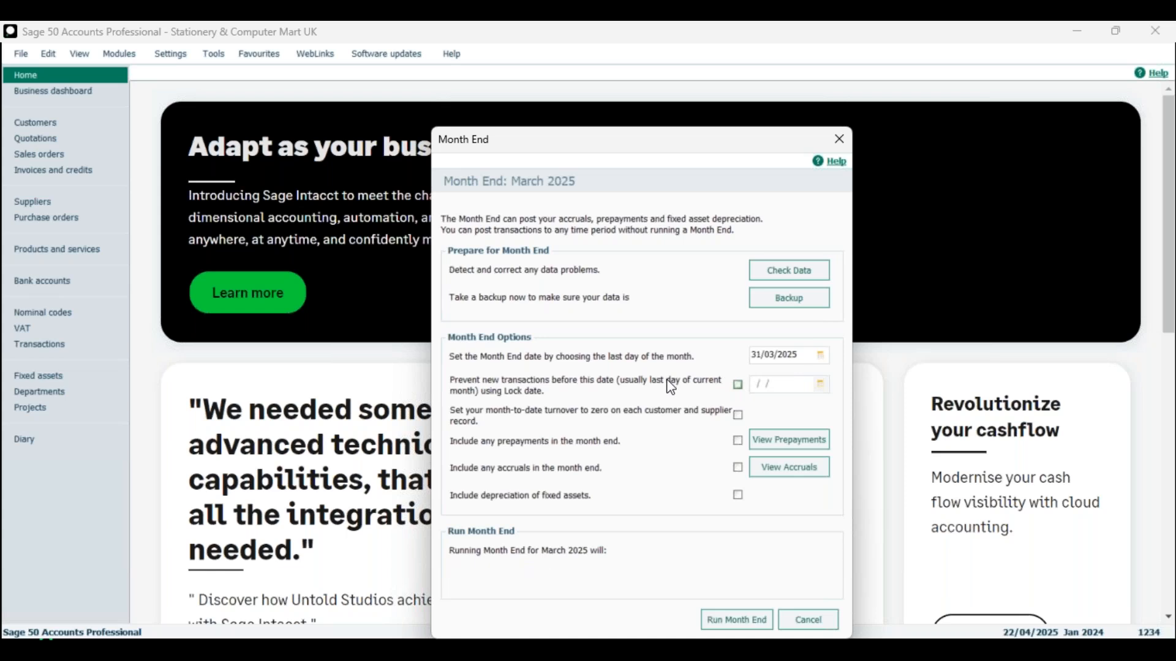
Enable the lock date for new transactions in the March 2025 Month End and set it to 01/04/2025.
{"action": "left_click", "coordinate": [738, 385]}
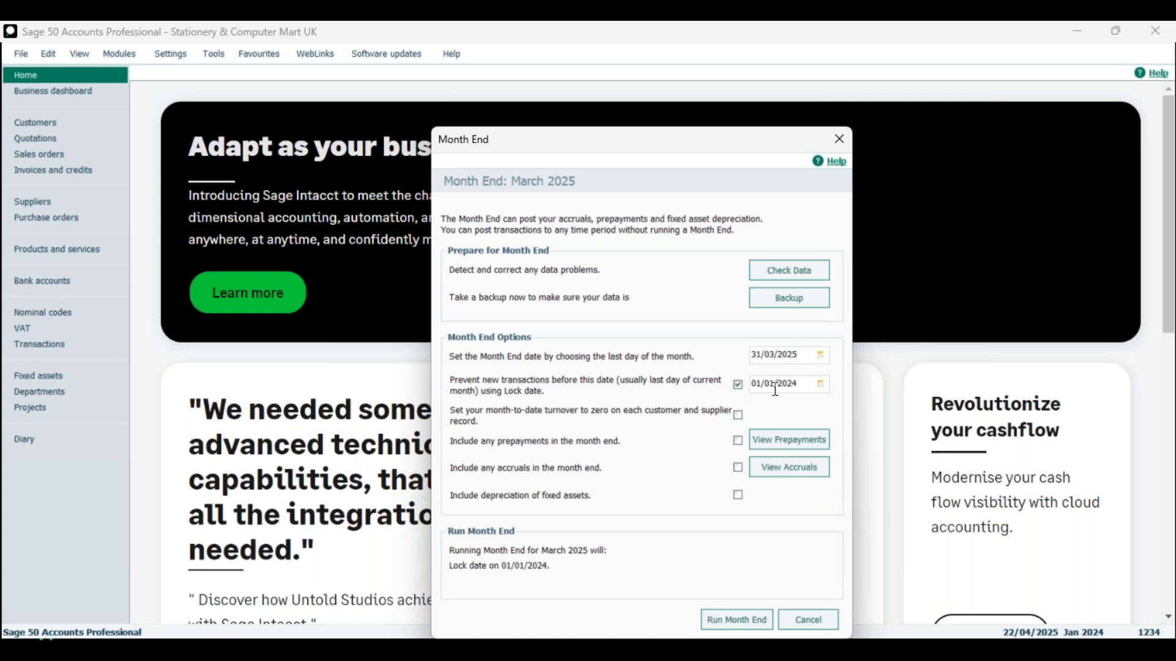
{"action": "left_click", "coordinate": [820, 386]}
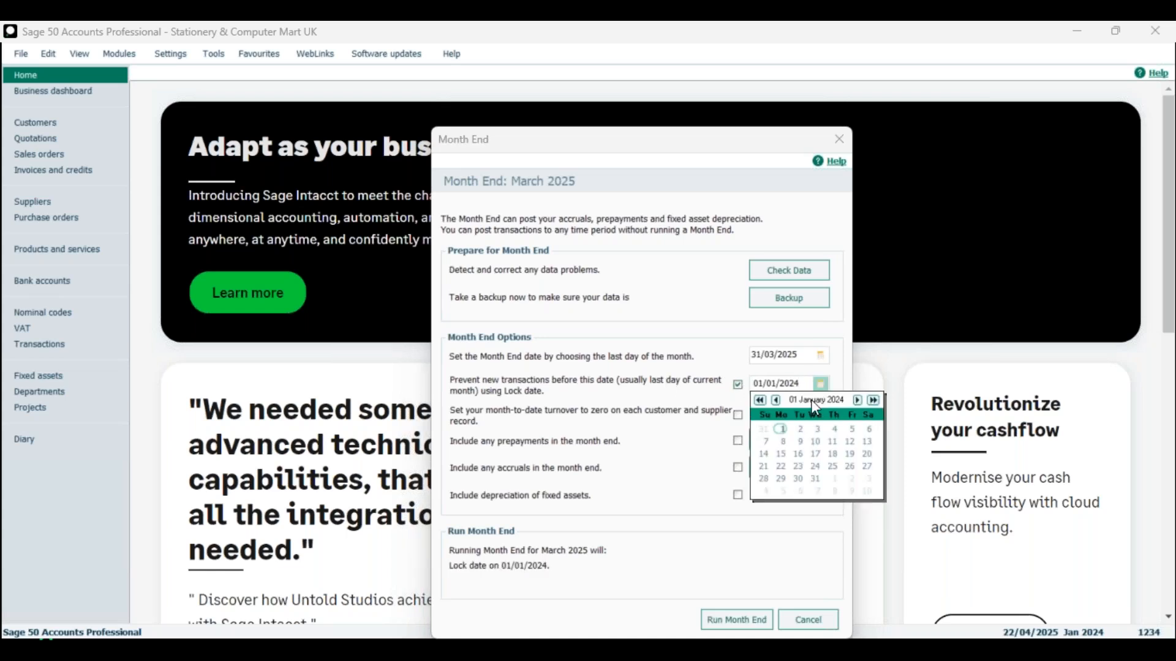
{"action": "left_click", "coordinate": [857, 401]}
{"action": "left_click", "coordinate": [855, 400]}
{"action": "left_click", "coordinate": [856, 400]}
{"action": "left_click", "coordinate": [856, 400]}
{"action": "left_click", "coordinate": [856, 400]}
{"action": "left_click", "coordinate": [858, 401]}
{"action": "left_click", "coordinate": [857, 402]}
{"action": "left_click", "coordinate": [857, 401]}
{"action": "left_click", "coordinate": [857, 402]}
{"action": "left_click", "coordinate": [857, 402]}
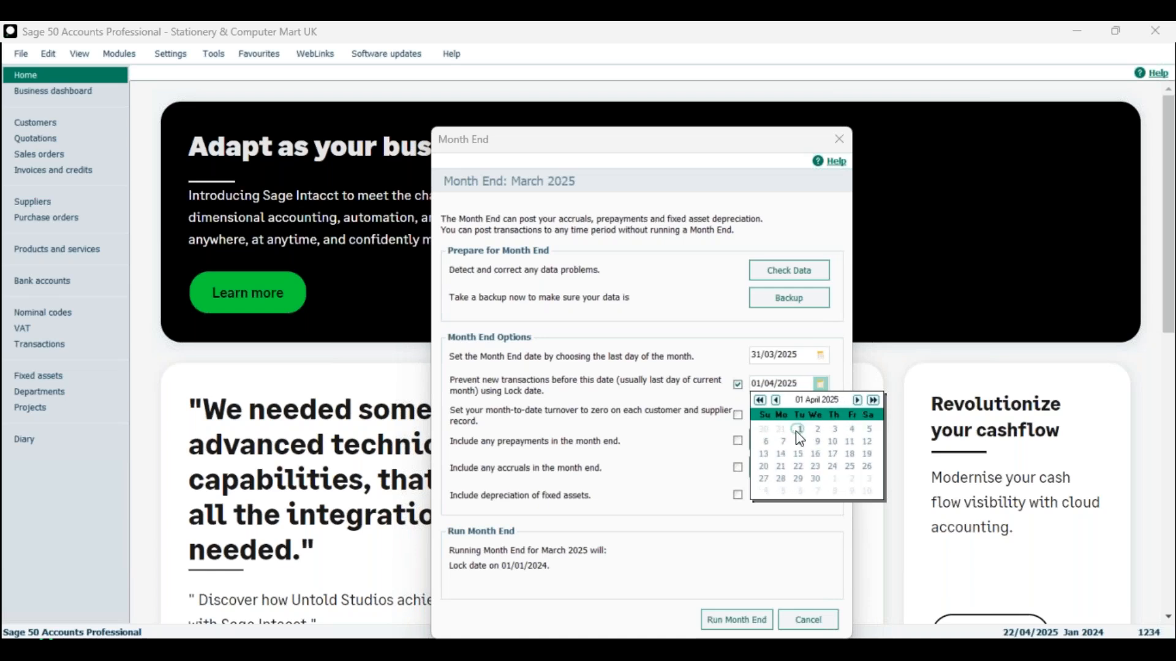
{"action": "left_click", "coordinate": [794, 409]}
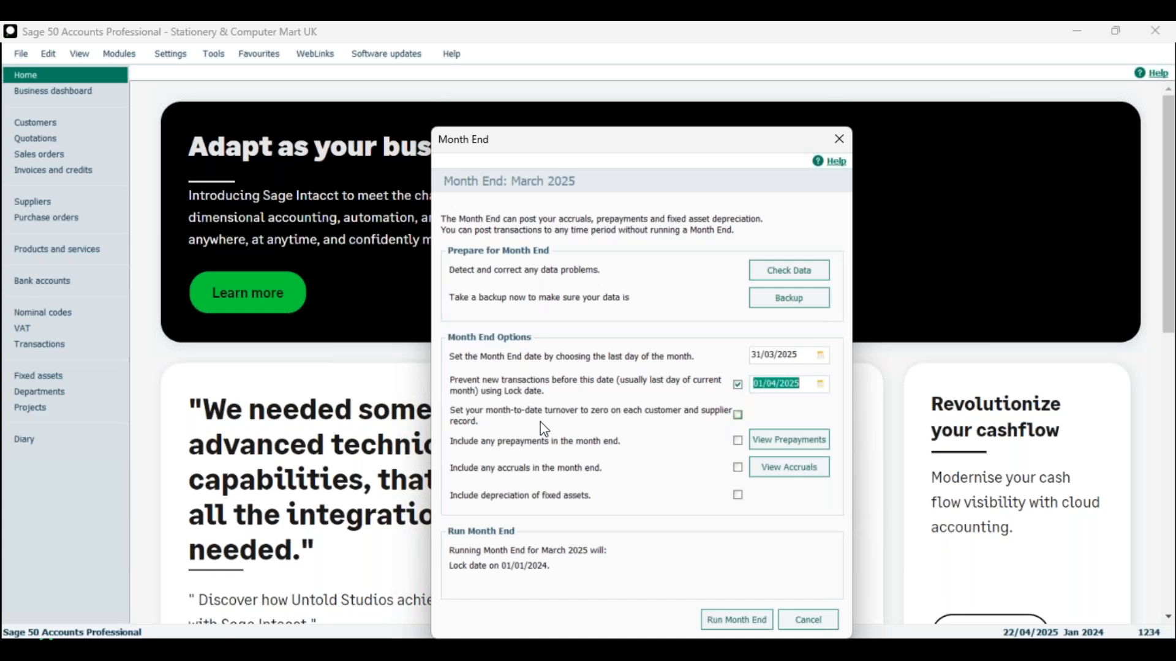
Switch the month-to-date turnover reset on and off again, and cancel the Month End process.
{"action": "left_click_drag", "start_coordinate": [525, 142], "coordinate": [492, 98]}
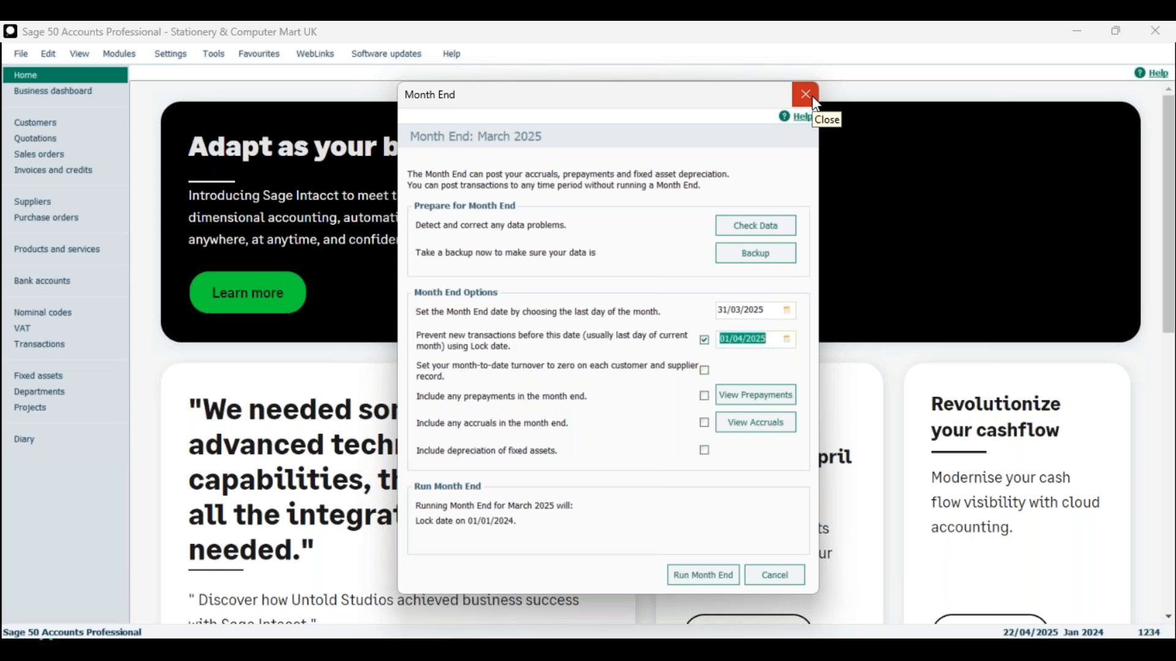
{"action": "left_click", "coordinate": [705, 371]}
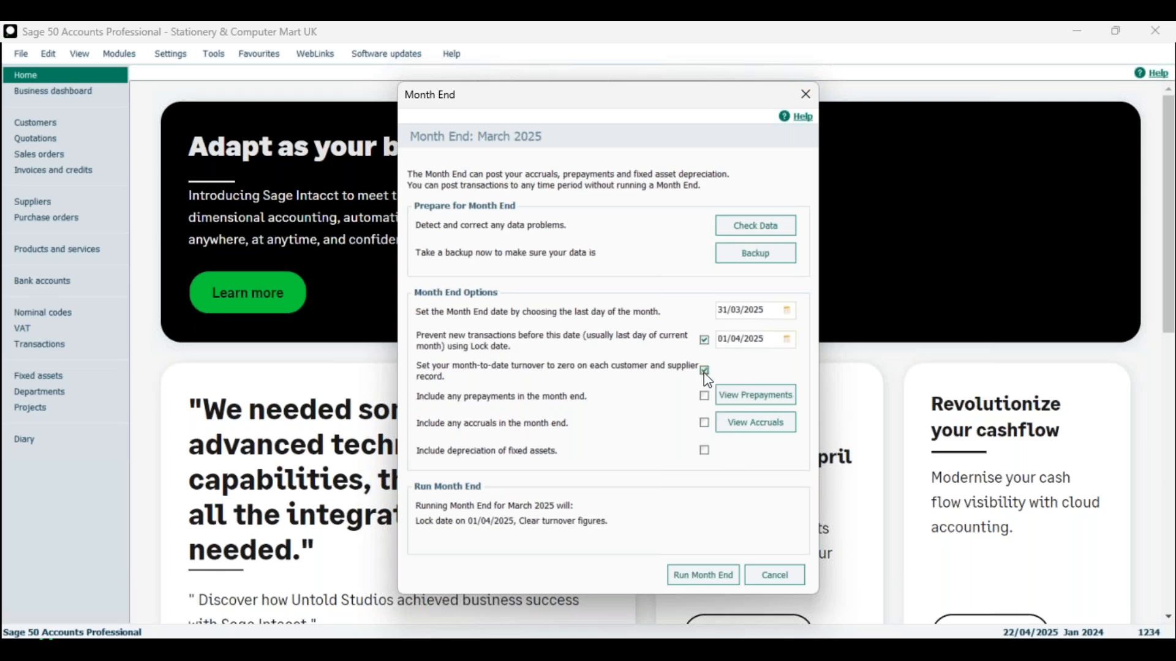
{"action": "left_click", "coordinate": [704, 372]}
{"action": "left_click", "coordinate": [783, 584]}
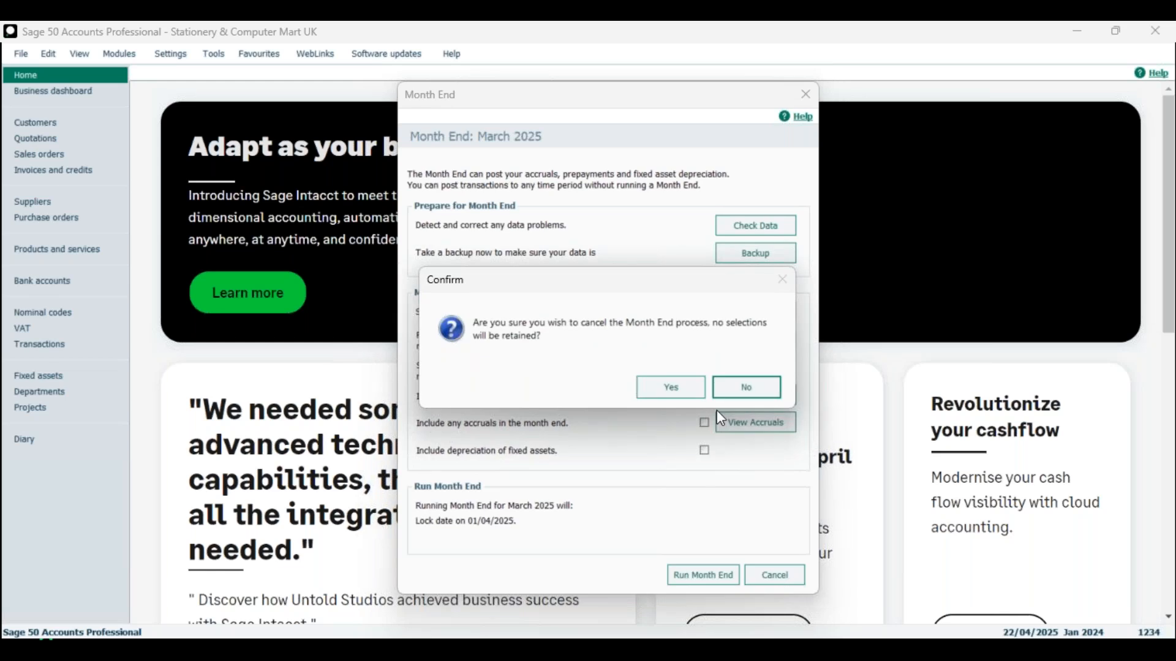
{"action": "left_click", "coordinate": [671, 388]}
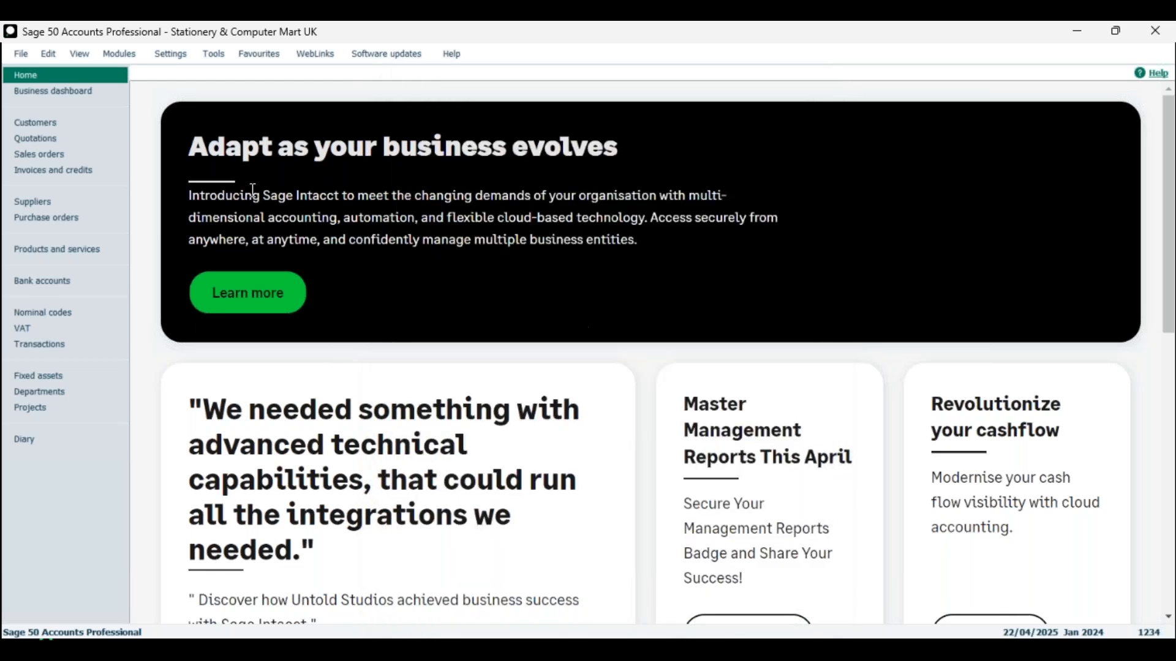
Check the month-to-date turnover figure in the sales history of customer Bronson Inc and close the record.
{"action": "left_click", "coordinate": [46, 123]}
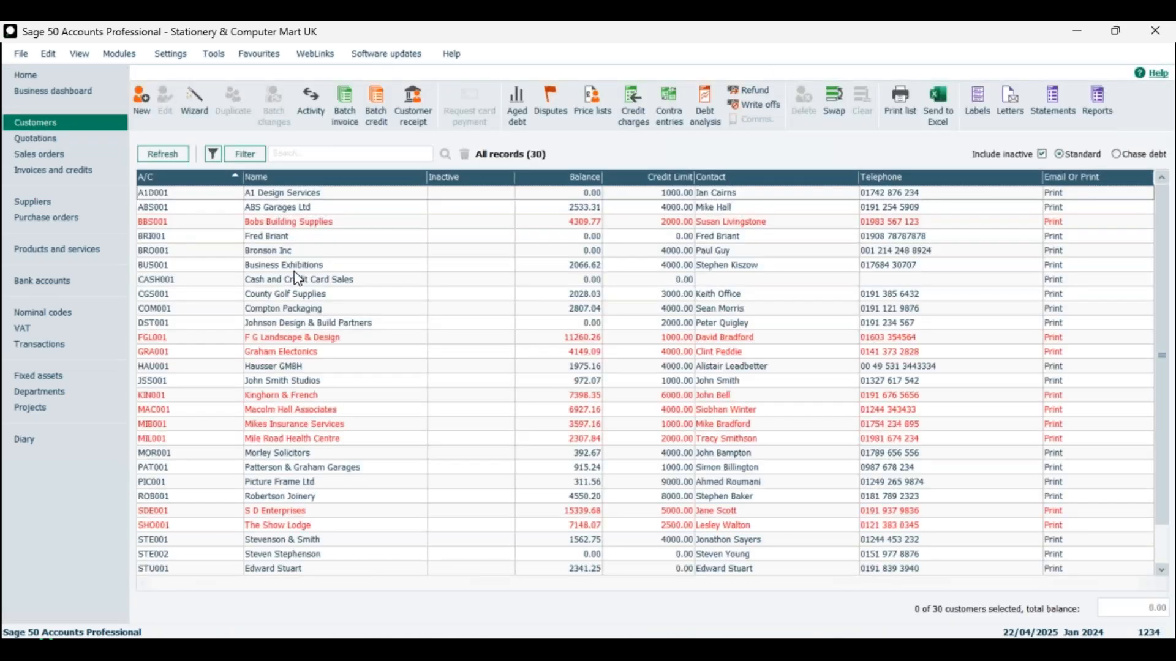
{"action": "left_click", "coordinate": [284, 252]}
{"action": "double_click", "coordinate": [282, 251]}
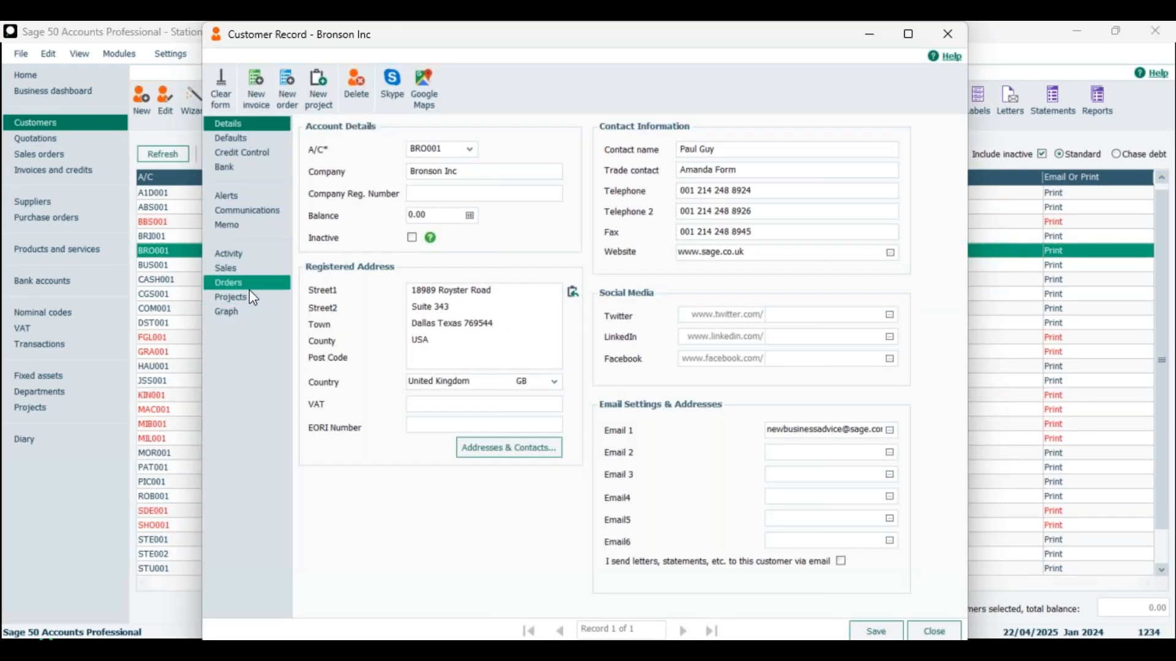
{"action": "left_click", "coordinate": [248, 269]}
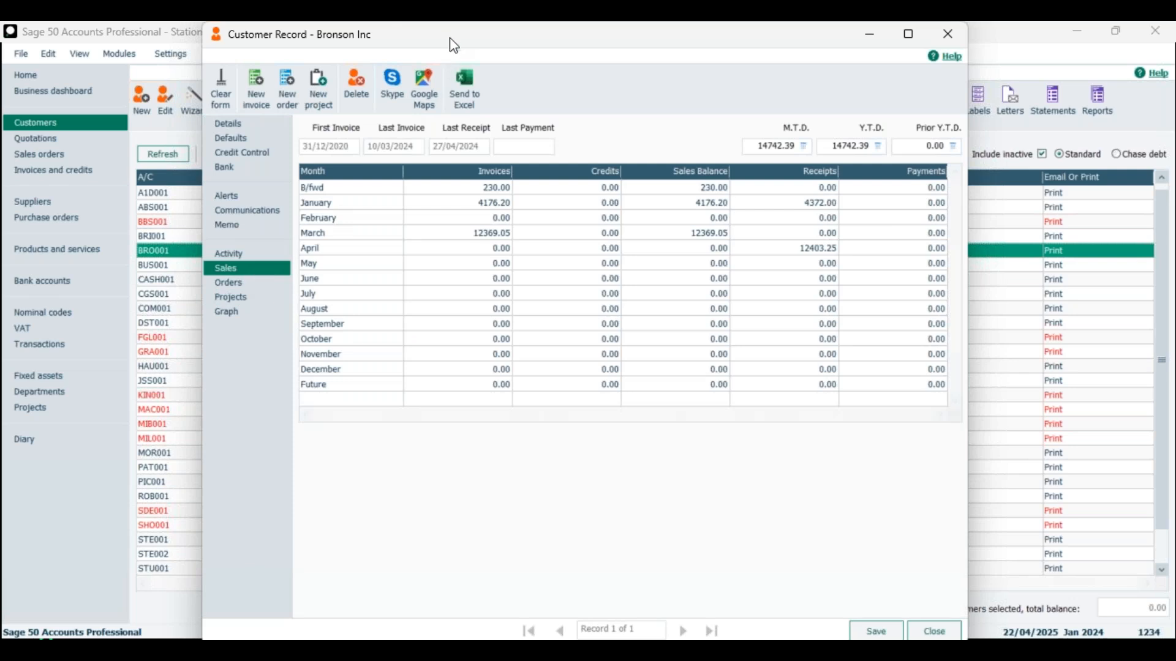
{"action": "left_click_drag", "start_coordinate": [451, 35], "coordinate": [494, 64]}
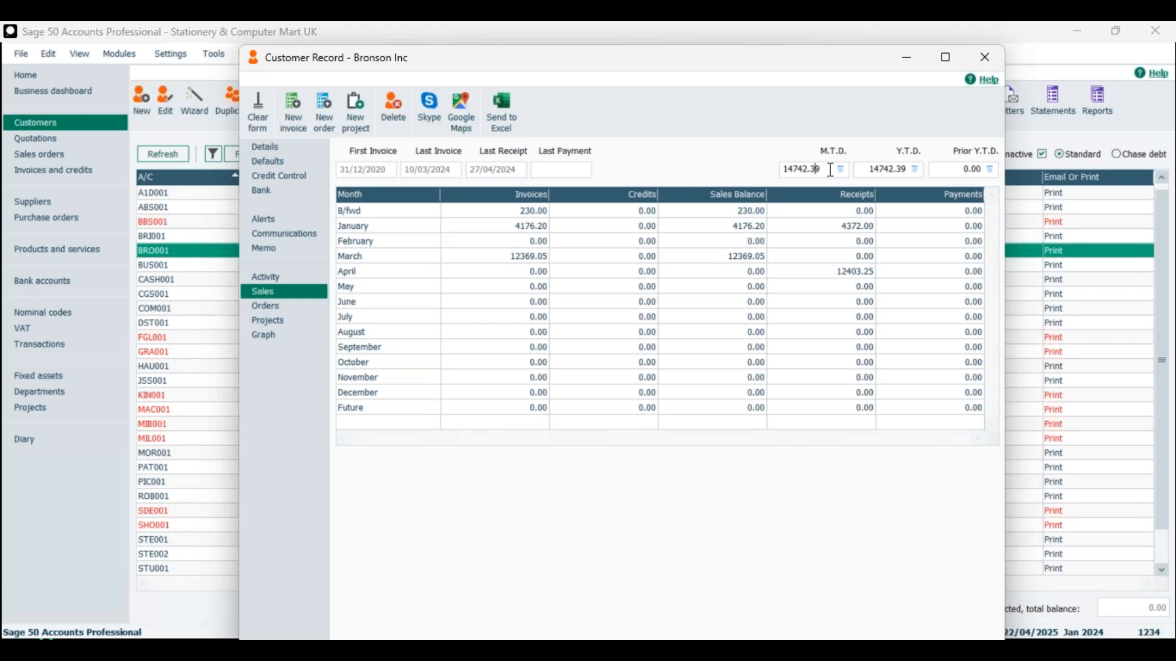
{"action": "left_click_drag", "start_coordinate": [827, 170], "coordinate": [771, 177]}
{"action": "left_click_drag", "start_coordinate": [694, 65], "coordinate": [669, 49]}
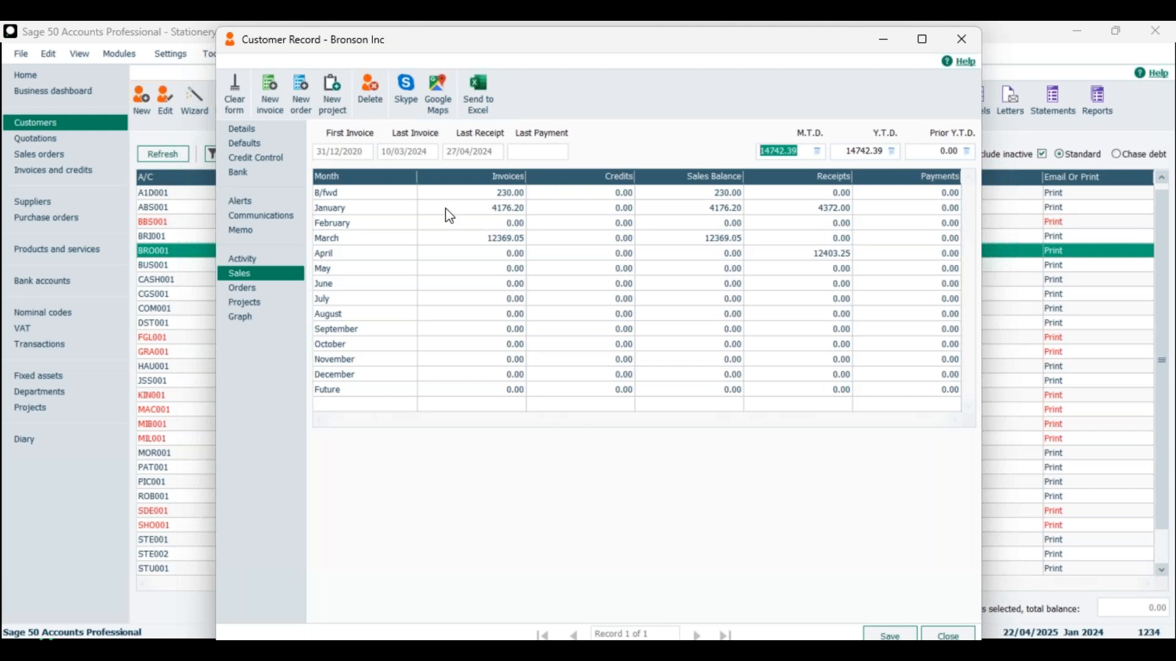
{"action": "left_click", "coordinate": [805, 153]}
{"action": "left_click", "coordinate": [963, 40]}
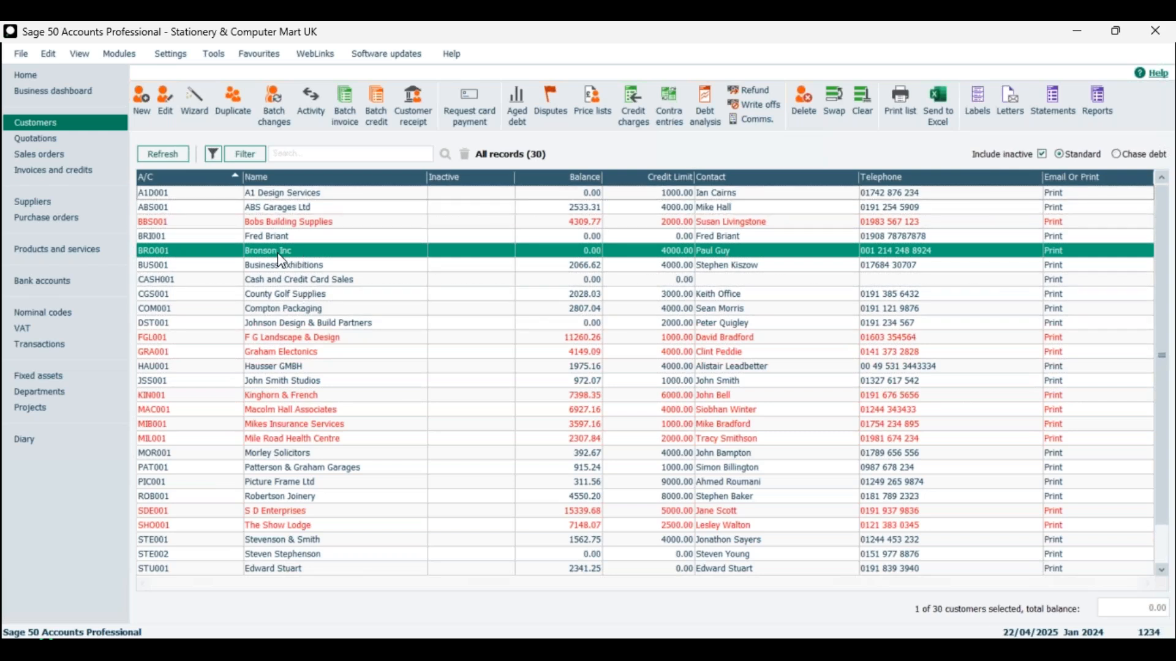
Reopen the Month End routine and enable resetting month-to-date turnover to zero on customer and supplier records.
{"action": "left_click", "coordinate": [219, 59]}
{"action": "mouse_move", "coordinate": [239, 164]}
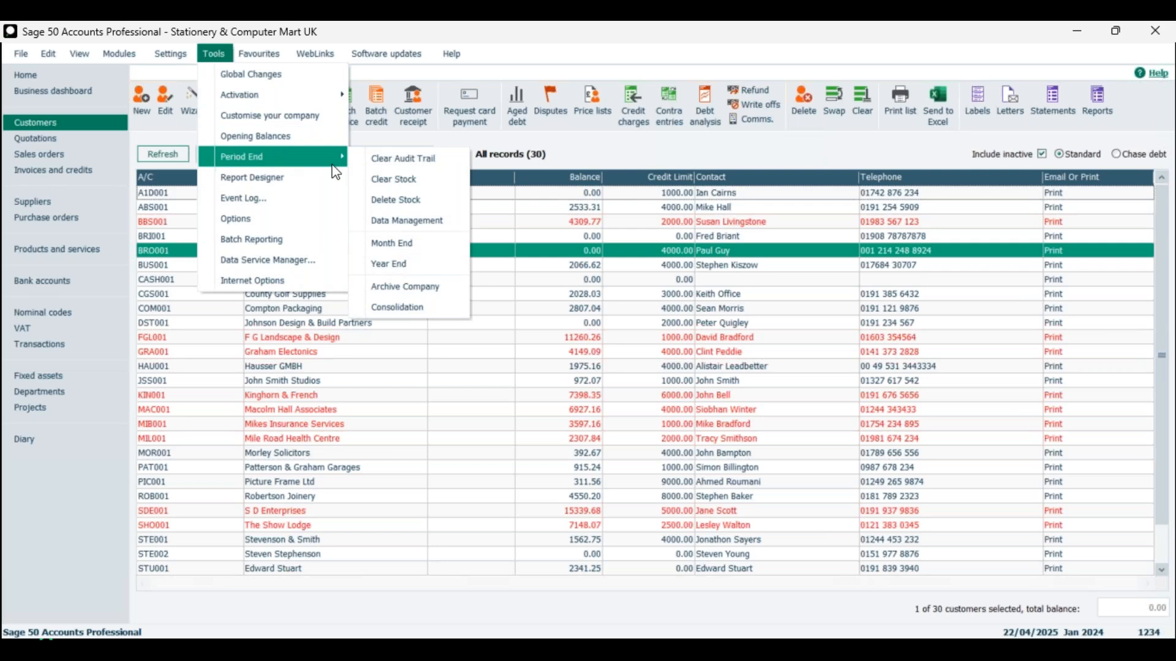
{"action": "left_click", "coordinate": [410, 246]}
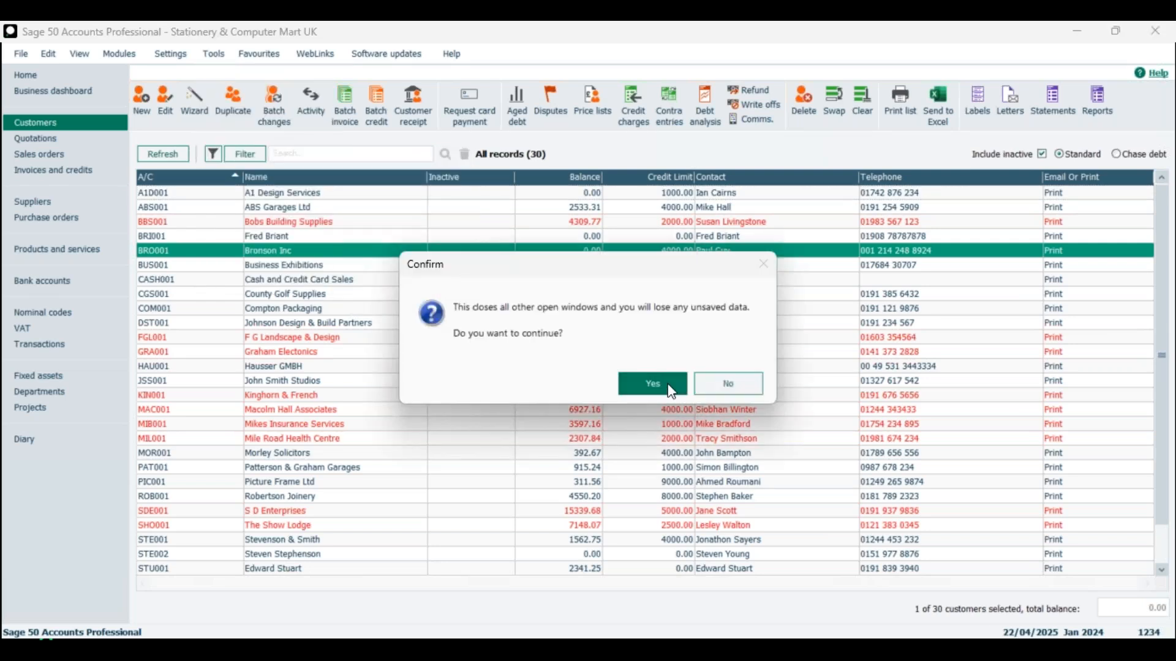
{"action": "left_click", "coordinate": [672, 388]}
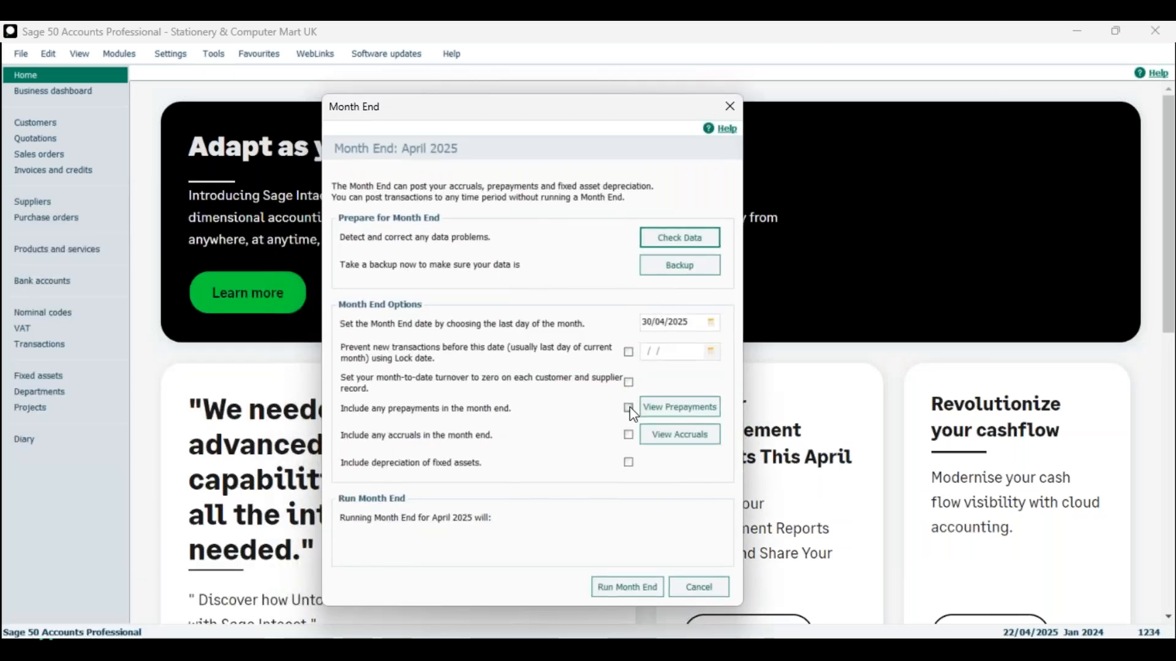
{"action": "left_click", "coordinate": [629, 383]}
Enable the lock date for new transactions and set it to 01/04/2025.
{"action": "left_click", "coordinate": [629, 352]}
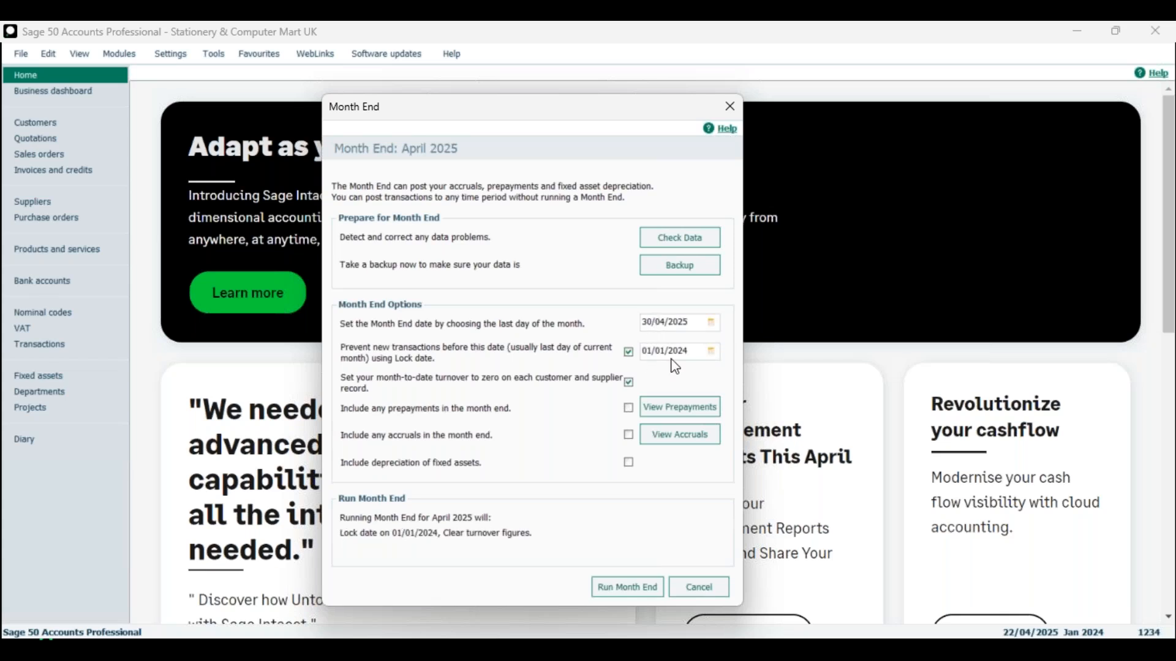
{"action": "left_click", "coordinate": [711, 351]}
{"action": "left_click", "coordinate": [748, 369]}
{"action": "left_click", "coordinate": [748, 369]}
{"action": "left_click", "coordinate": [748, 369]}
{"action": "left_click", "coordinate": [748, 369]}
{"action": "left_click", "coordinate": [748, 368]}
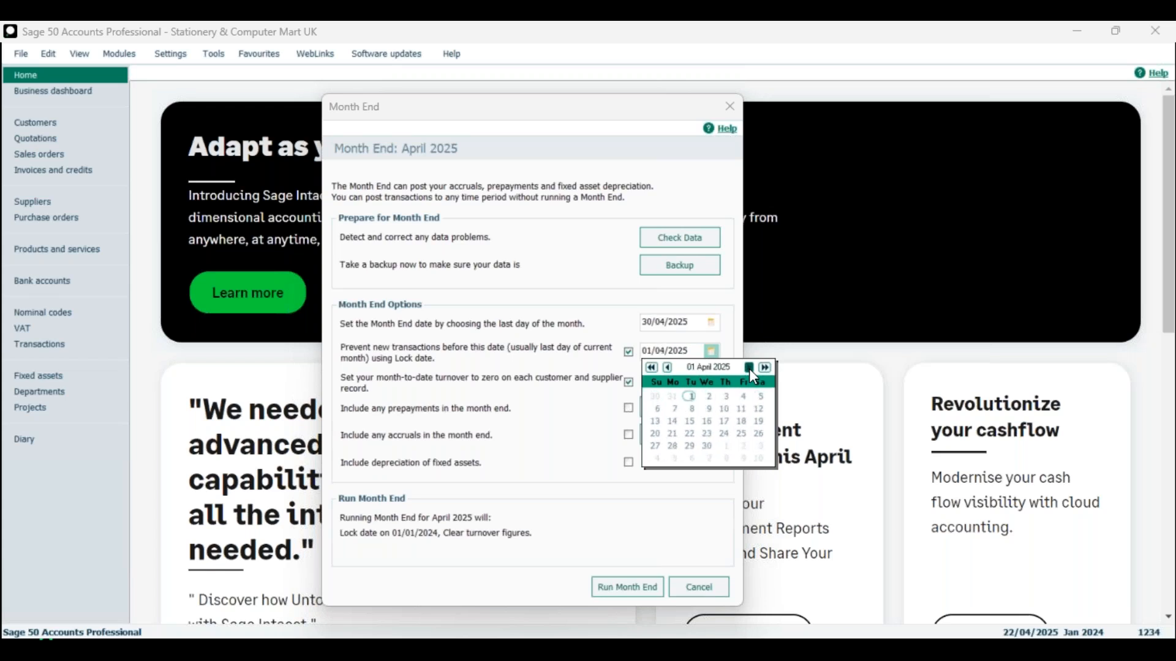
{"action": "left_click", "coordinate": [689, 397]}
Change the Month End date to 31/03/2025.
{"action": "left_click", "coordinate": [690, 324]}
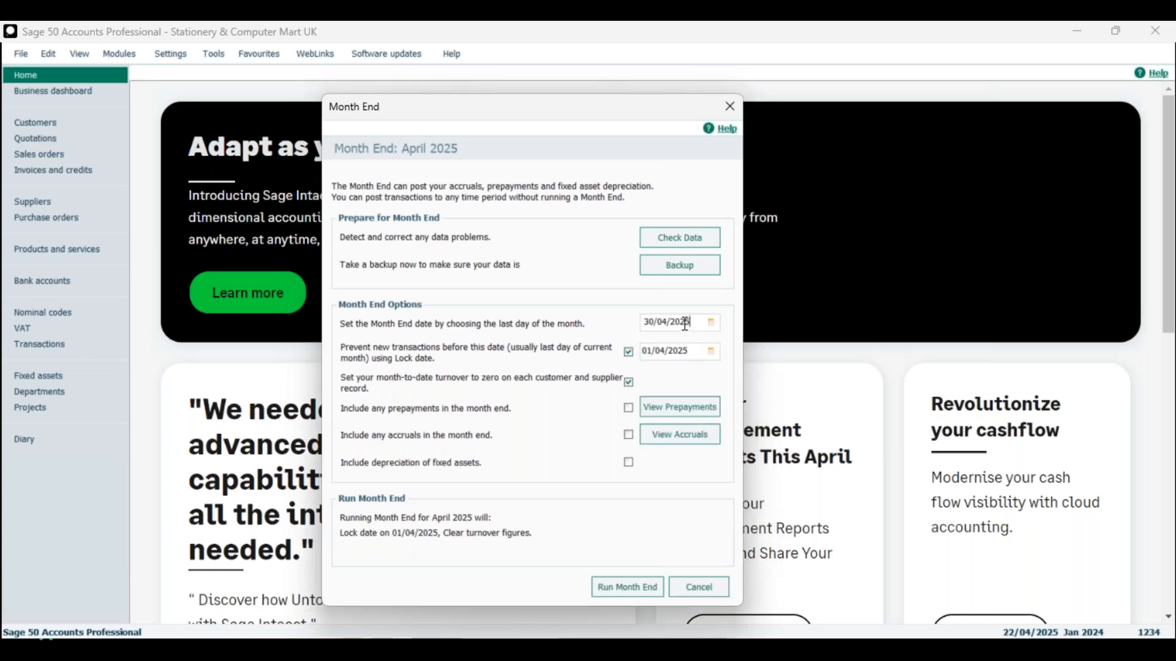
{"action": "left_click", "coordinate": [664, 322]}
{"action": "type", "text": "3"}
{"action": "left_click_drag", "start_coordinate": [650, 321], "coordinate": [655, 324]}
{"action": "type", "text": "1"}
{"action": "left_click", "coordinate": [689, 322]}
Review and save the prepayments list, and include prepayments in the month end.
{"action": "left_click", "coordinate": [680, 416]}
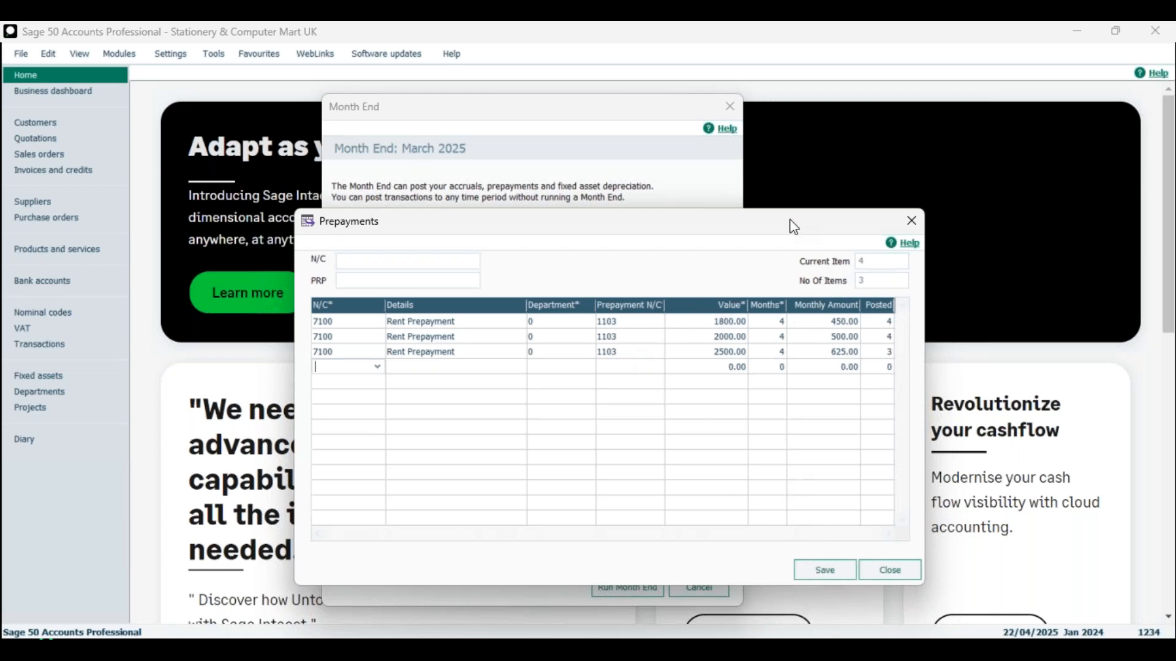
{"action": "mouse_move", "coordinate": [791, 225]}
{"action": "left_mouse_down"}
{"action": "mouse_move", "coordinate": [907, 165]}
{"action": "mouse_move", "coordinate": [892, 255]}
{"action": "mouse_move", "coordinate": [840, 313]}
{"action": "mouse_move", "coordinate": [823, 241]}
{"action": "mouse_move", "coordinate": [789, 227]}
{"action": "left_mouse_up"}
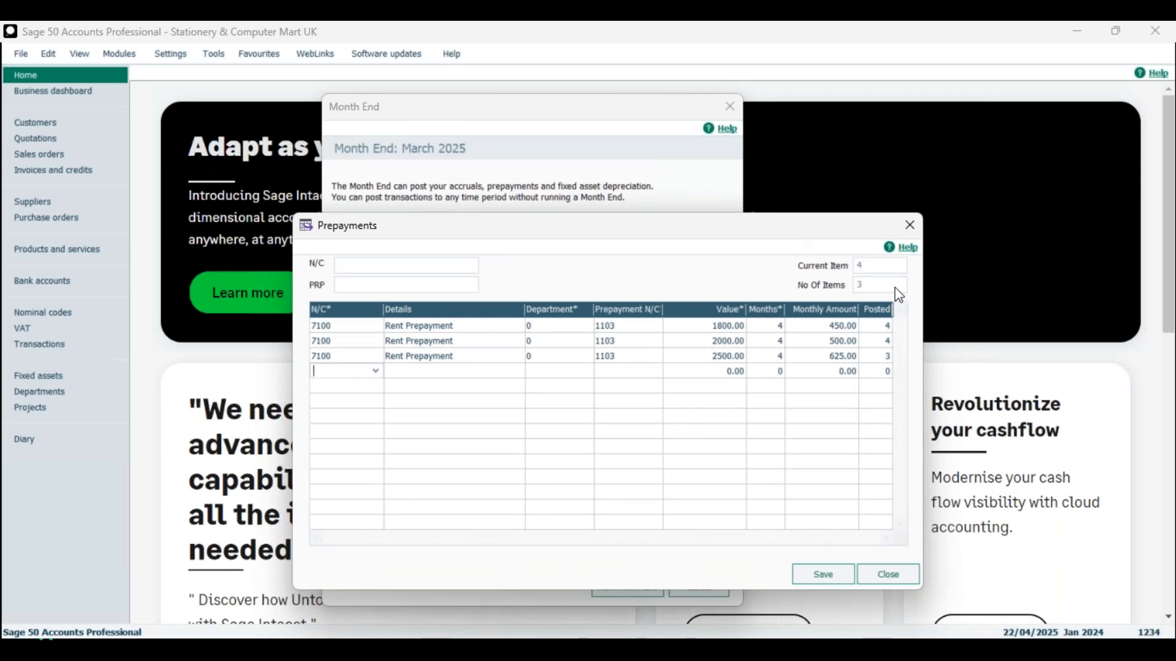
{"action": "left_click_drag", "start_coordinate": [829, 223], "coordinate": [919, 424]}
{"action": "left_click_drag", "start_coordinate": [929, 344], "coordinate": [936, 206]}
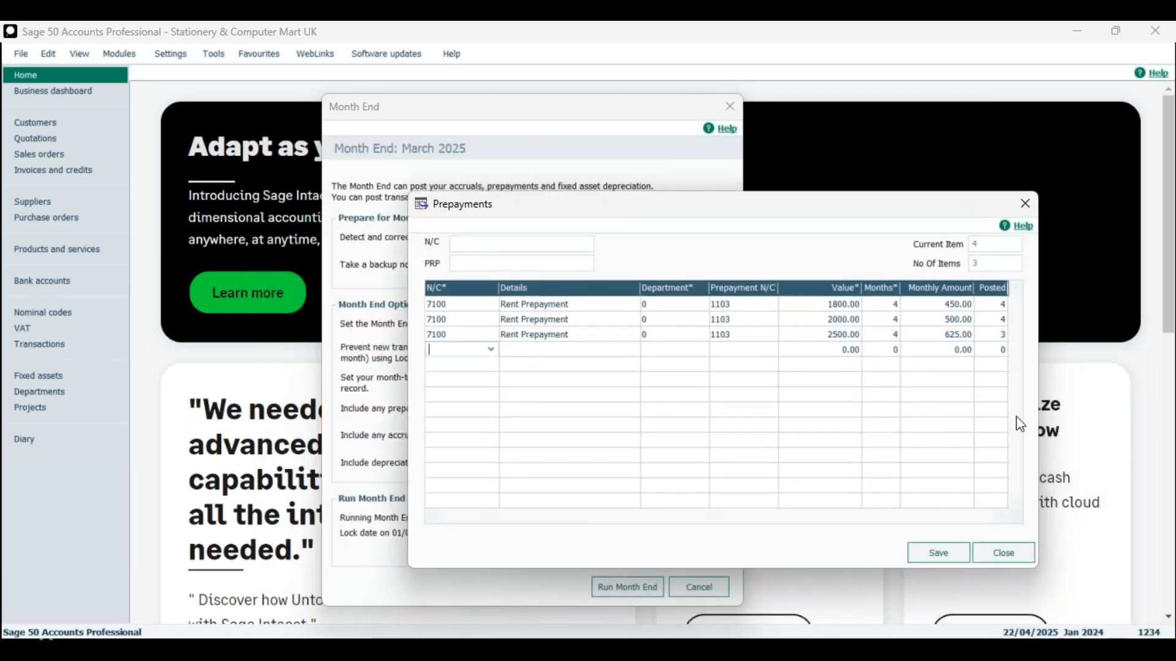
{"action": "left_click", "coordinate": [1014, 553]}
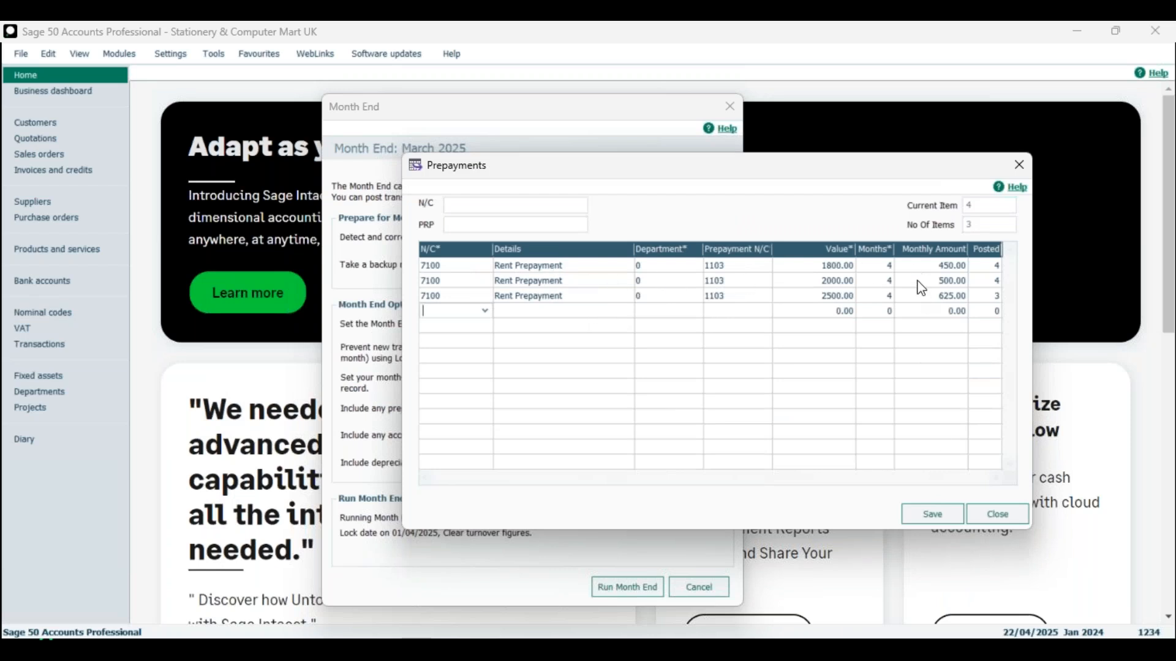
{"action": "left_click", "coordinate": [949, 517]}
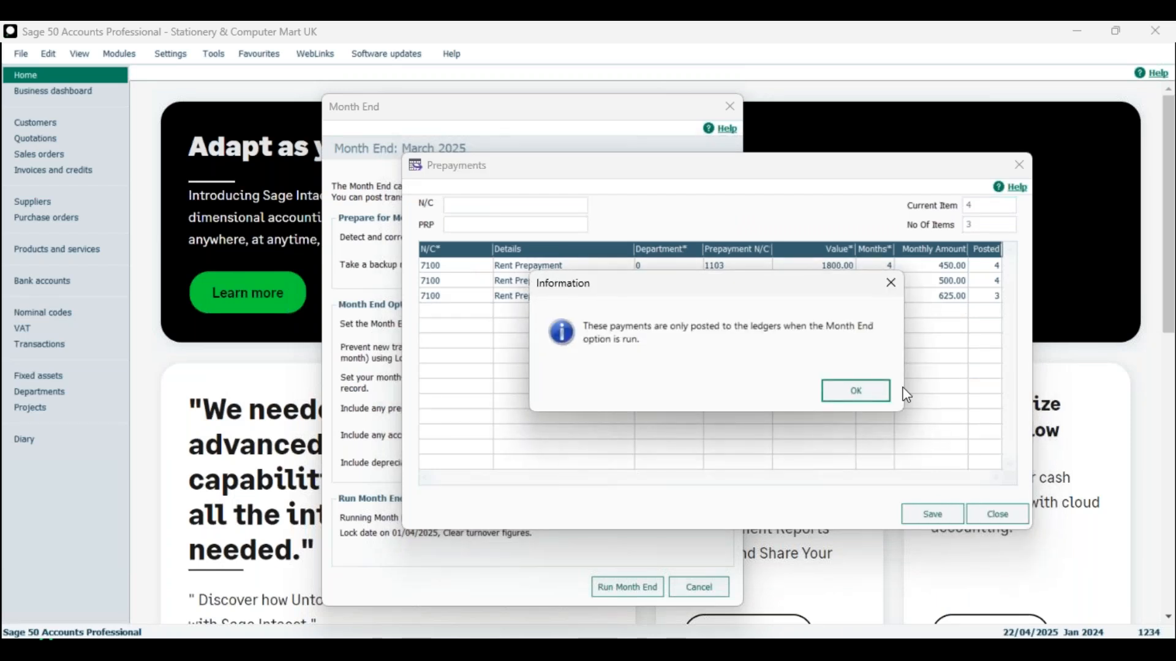
{"action": "left_click", "coordinate": [858, 391]}
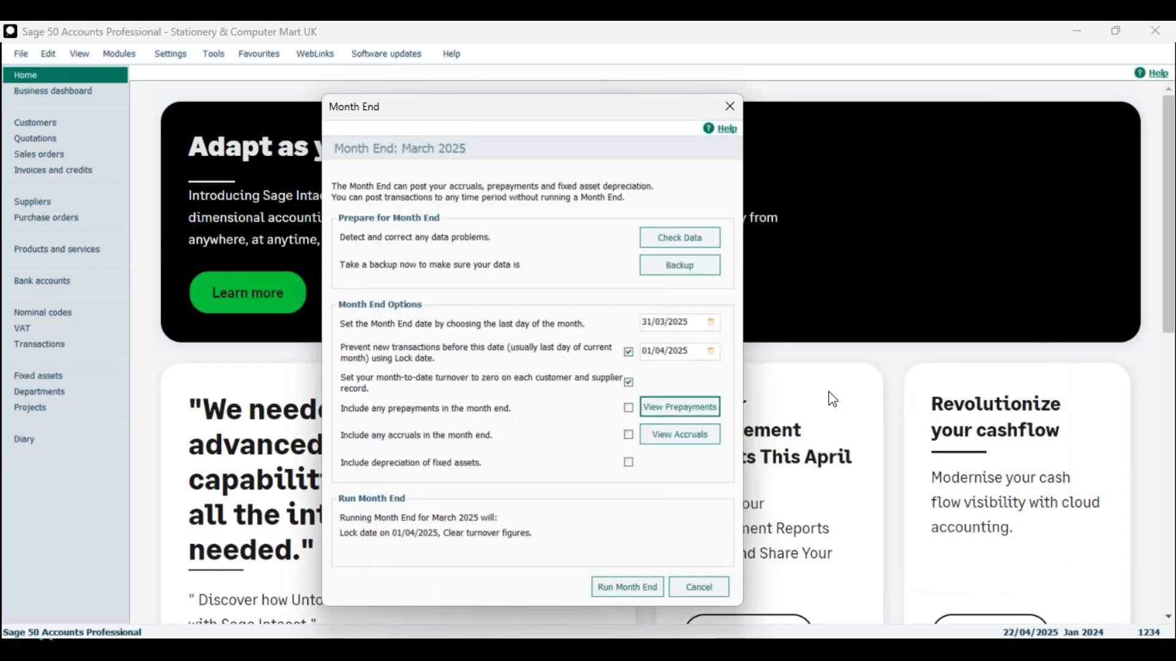
{"action": "left_click", "coordinate": [629, 408]}
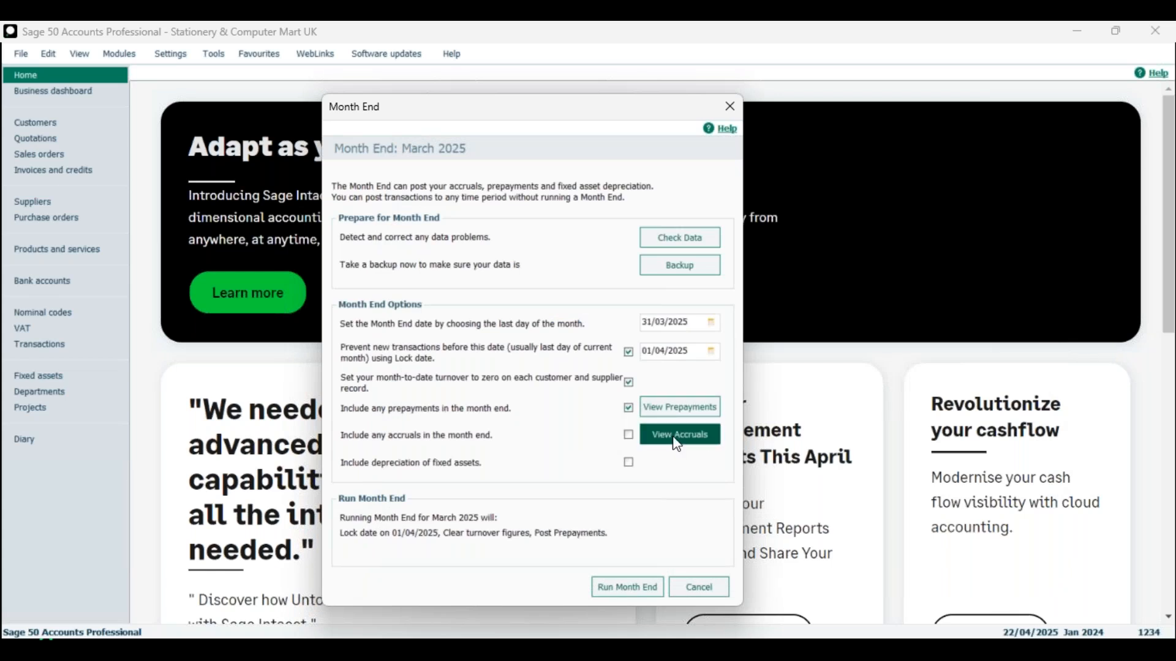
Review the accruals list and include accruals in the month end.
{"action": "left_click", "coordinate": [676, 442]}
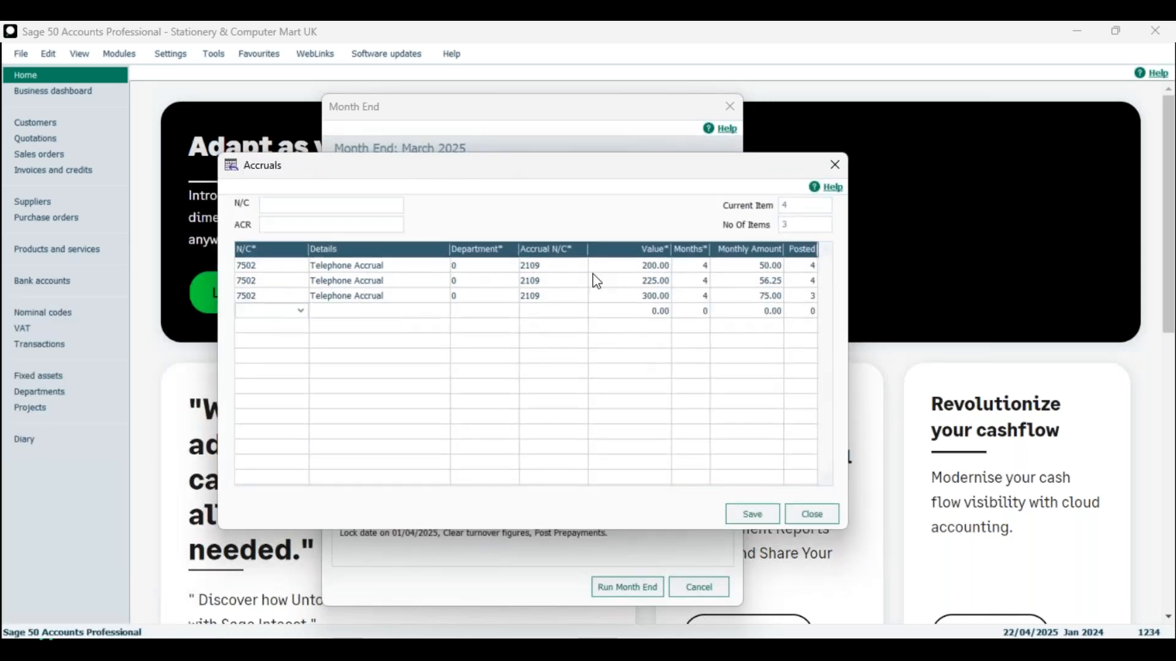
{"action": "left_click", "coordinate": [795, 515]}
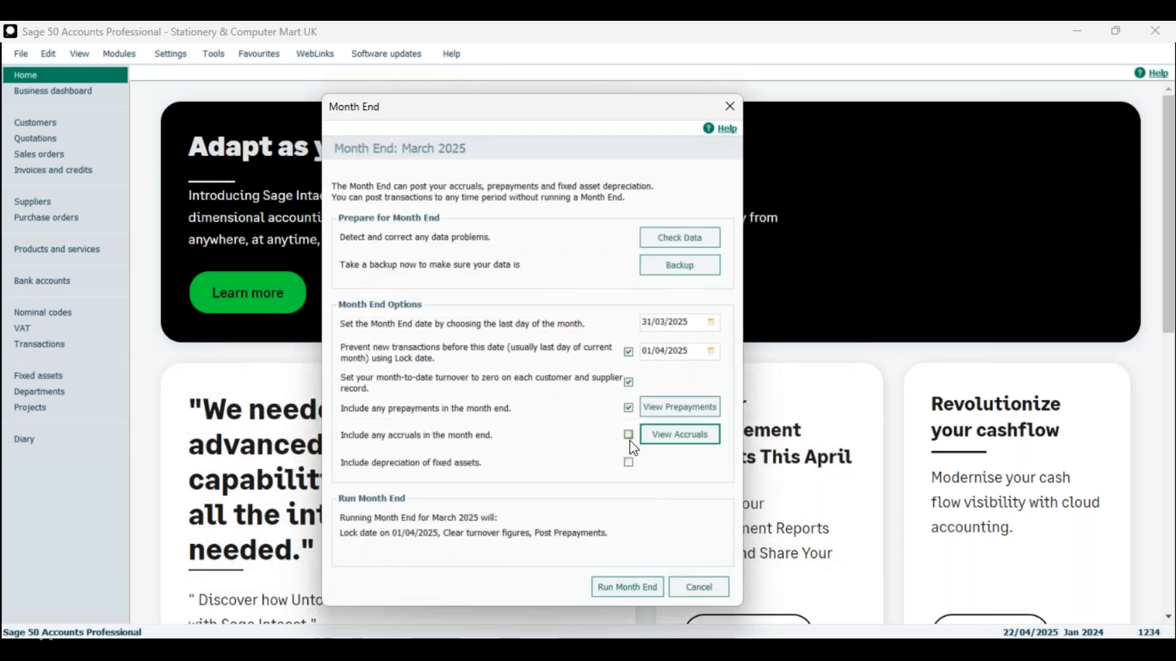
{"action": "left_click", "coordinate": [629, 436]}
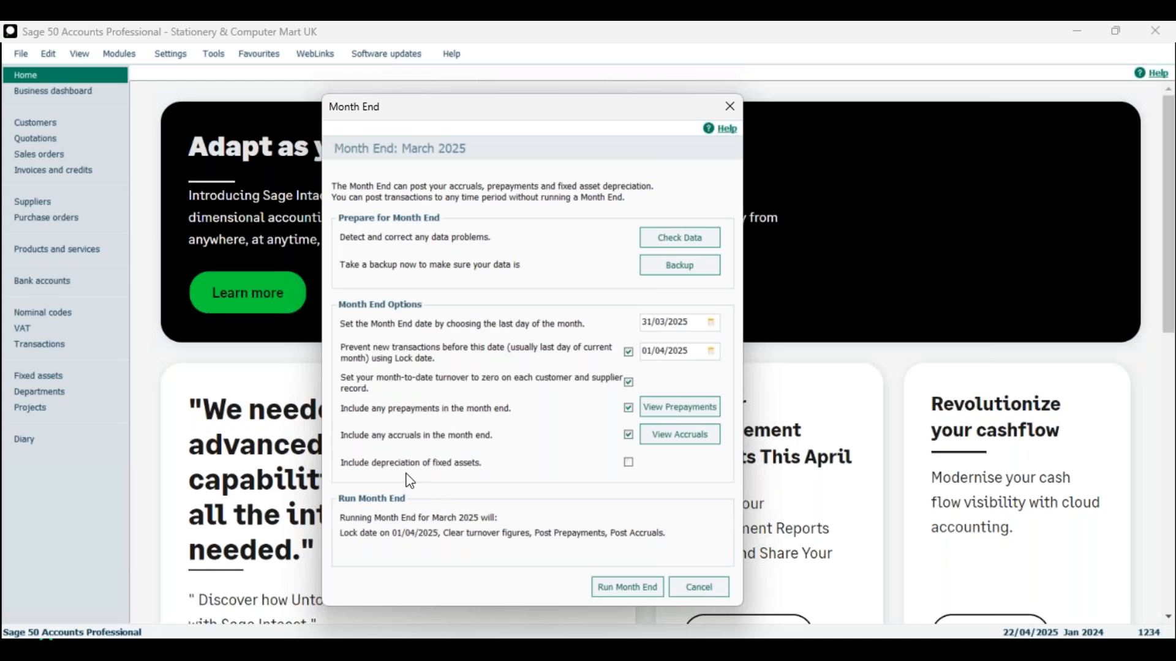
Include depreciation of fixed assets in the month end.
{"action": "left_click", "coordinate": [628, 463]}
{"action": "left_click", "coordinate": [630, 465]}
{"action": "left_click", "coordinate": [630, 463]}
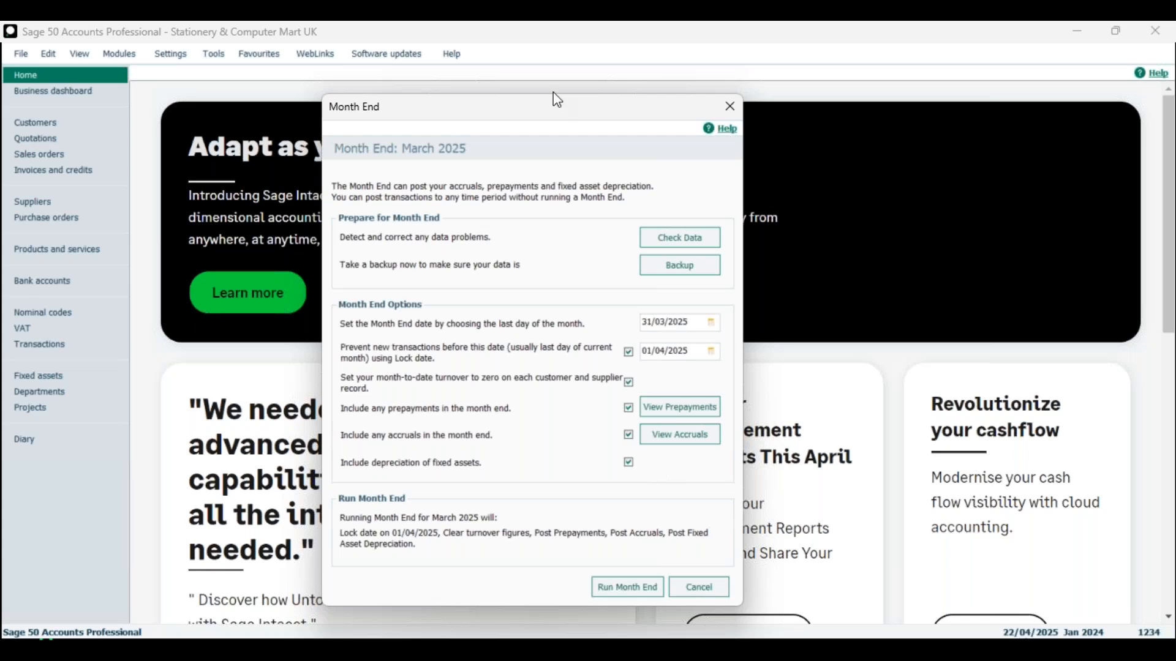
Switch the prepayments, accruals and fixed asset depreciation options off and on again.
{"action": "left_click_drag", "start_coordinate": [526, 105], "coordinate": [586, 124]}
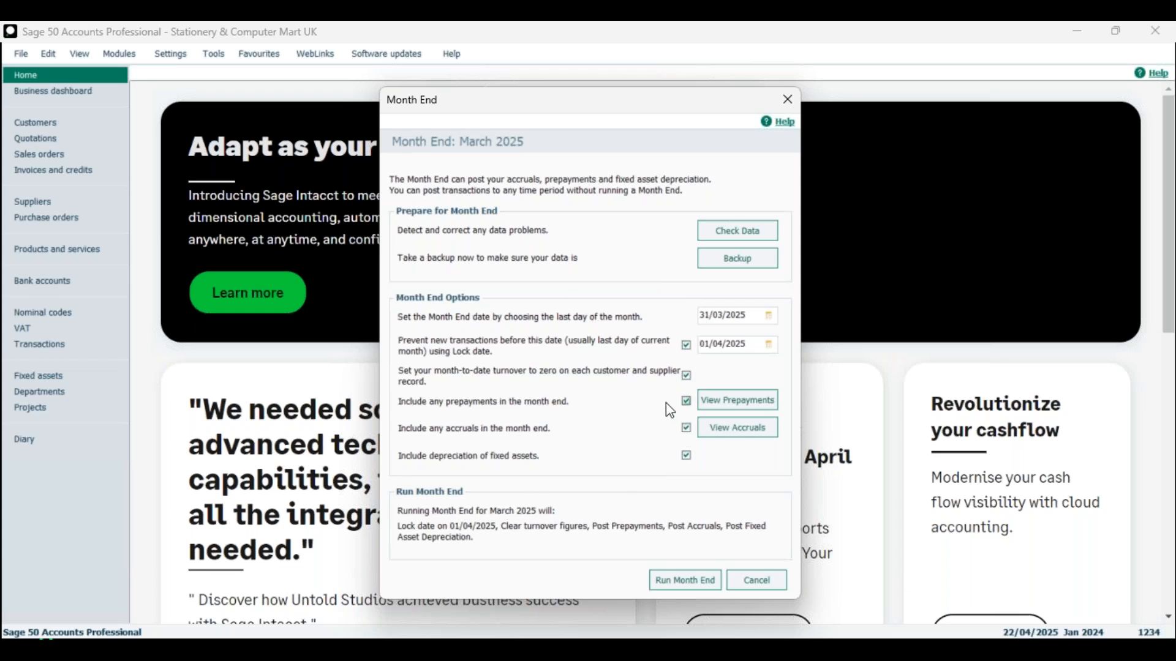
{"action": "left_click", "coordinate": [686, 402]}
{"action": "left_click", "coordinate": [687, 402]}
{"action": "left_click", "coordinate": [686, 428]}
{"action": "left_click", "coordinate": [687, 428]}
{"action": "left_click", "coordinate": [686, 456]}
{"action": "left_click", "coordinate": [687, 456]}
Run the Month End for March 2025 and agree to post the accruals to the futures period.
{"action": "left_click", "coordinate": [695, 586]}
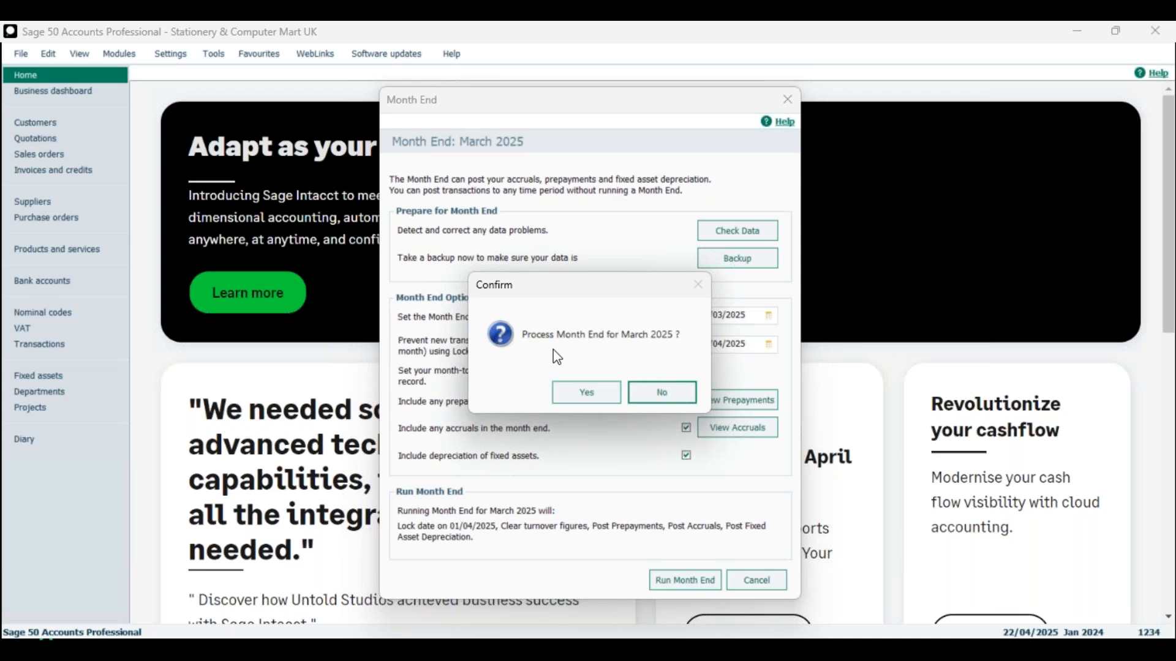
{"action": "left_click", "coordinate": [580, 394]}
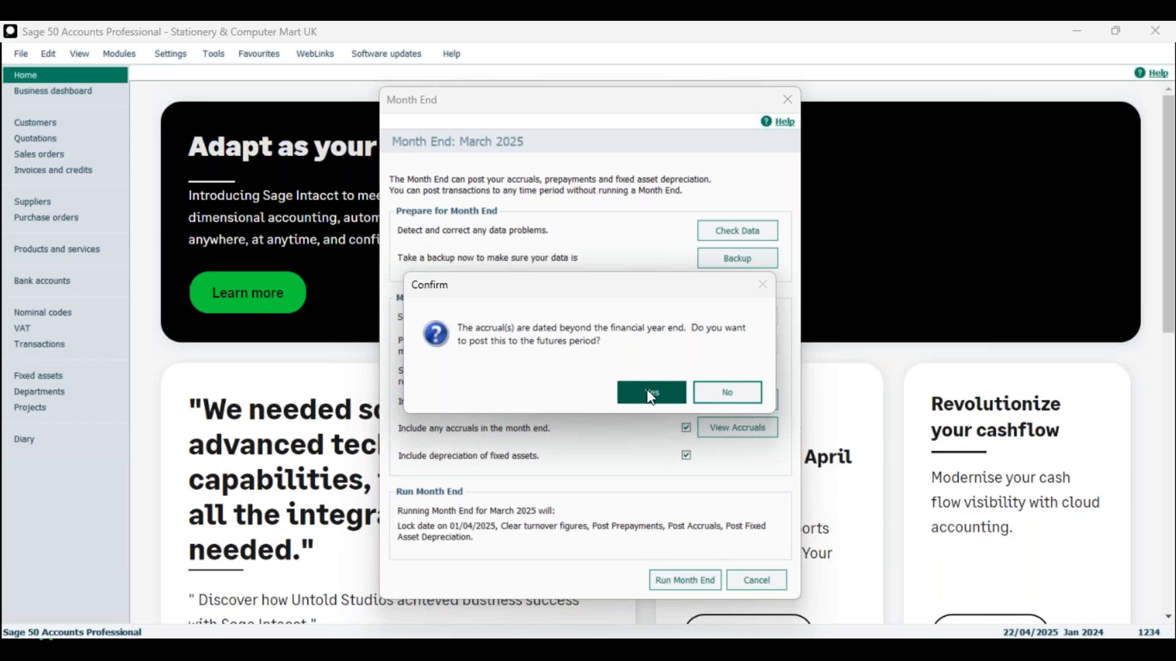
{"action": "left_click", "coordinate": [645, 392]}
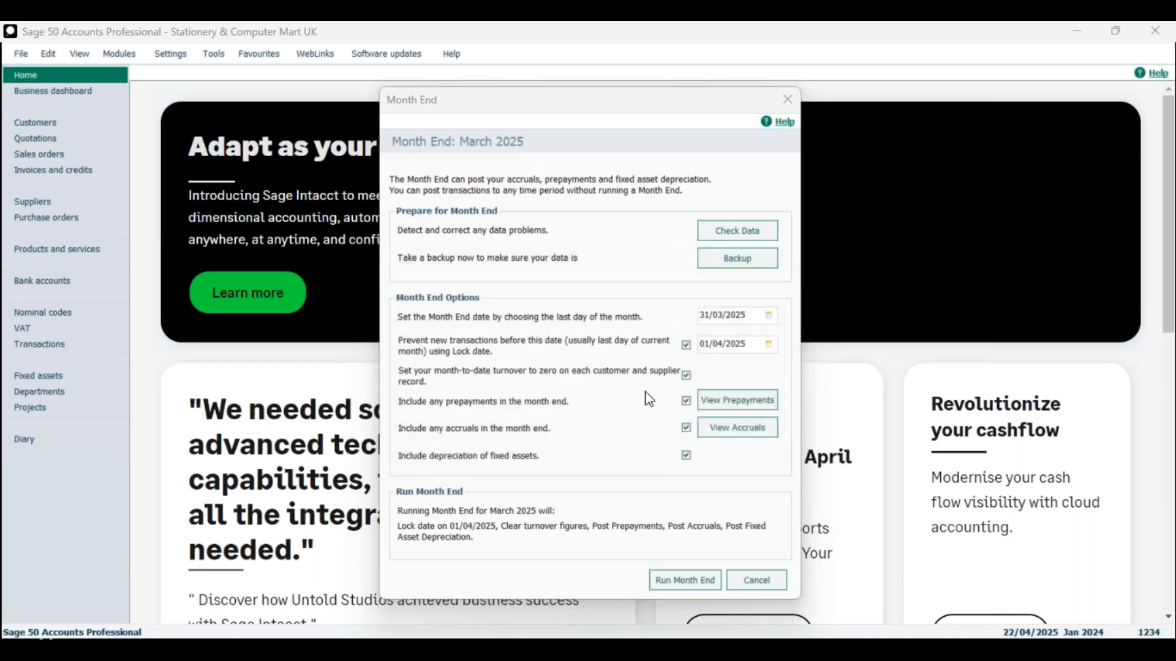
Accept the remaining month end posting prompts for March 2025 and close the completion message.
{"action": "left_click", "coordinate": [649, 398]}
{"action": "left_click", "coordinate": [649, 399]}
{"action": "left_click_drag", "start_coordinate": [501, 288], "coordinate": [506, 327]}
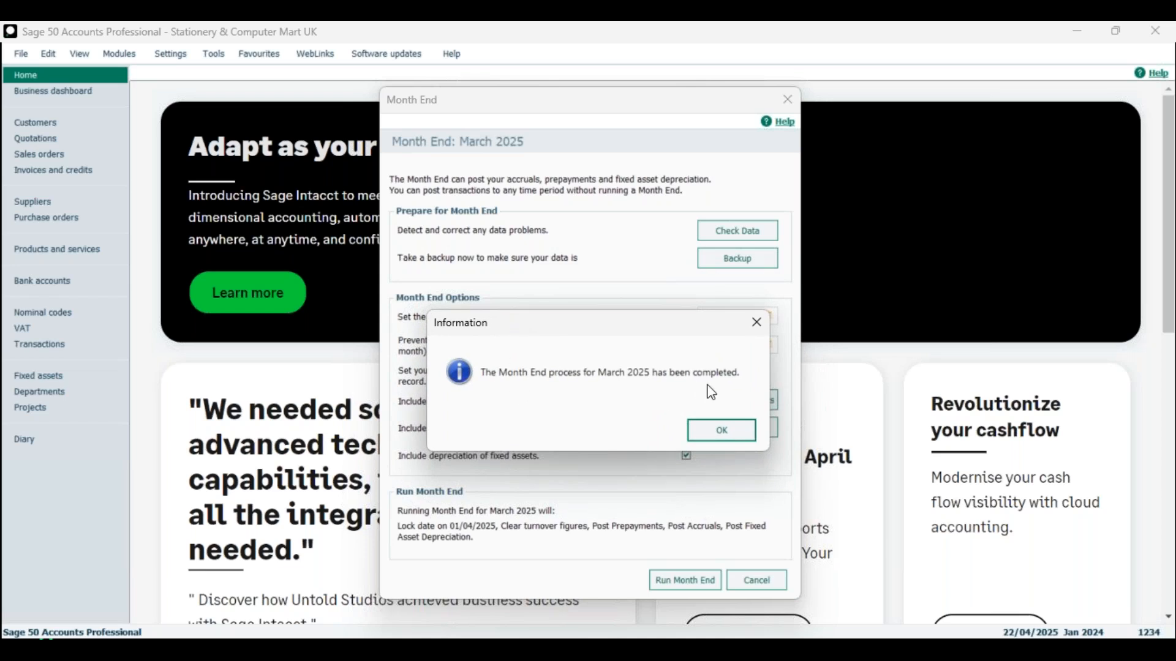
{"action": "left_click", "coordinate": [716, 429]}
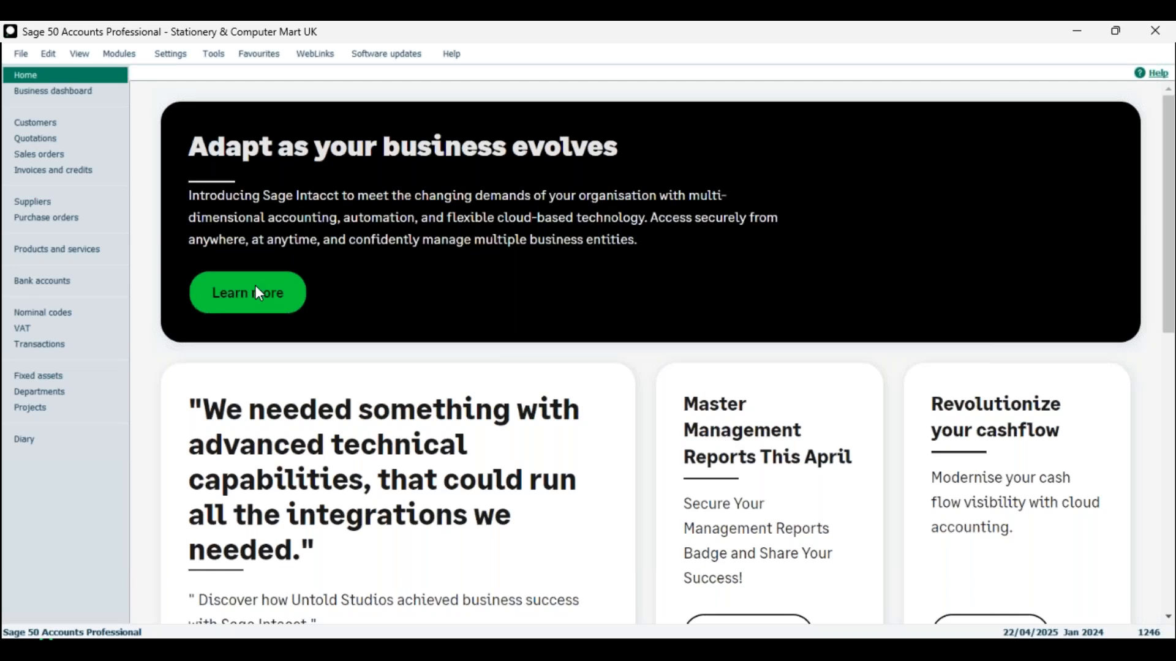
Open the transactions list, sort it by transaction number in ascending order and go to the latest postings.
{"action": "left_click", "coordinate": [90, 343]}
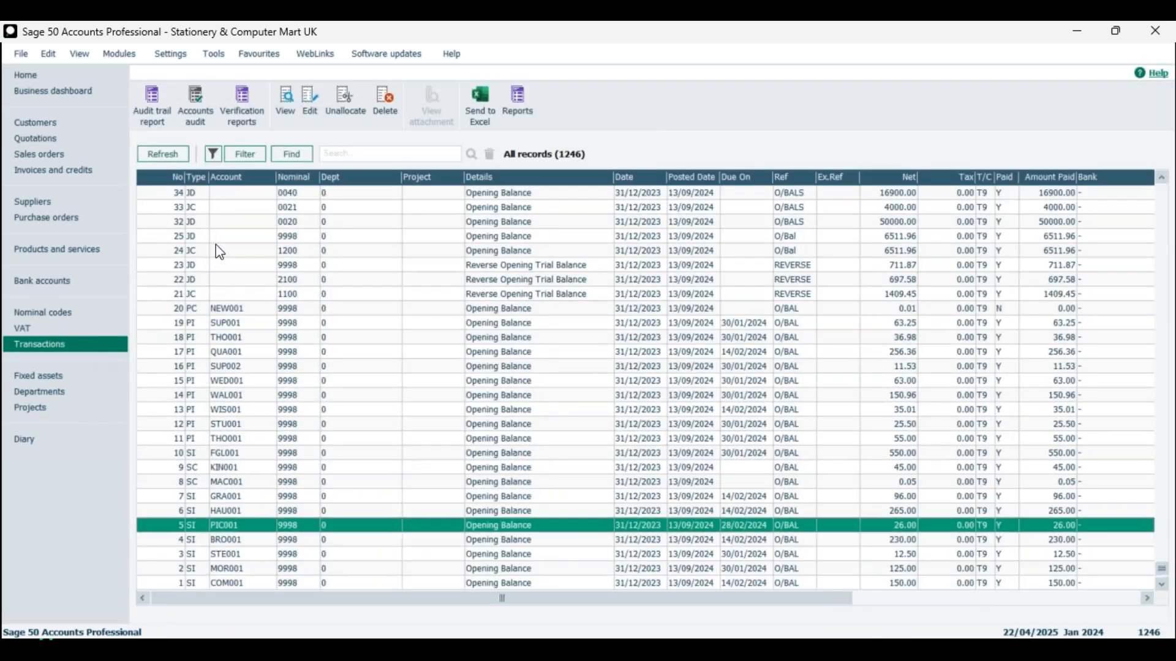
{"action": "left_click", "coordinate": [177, 178]}
{"action": "left_click", "coordinate": [200, 223]}
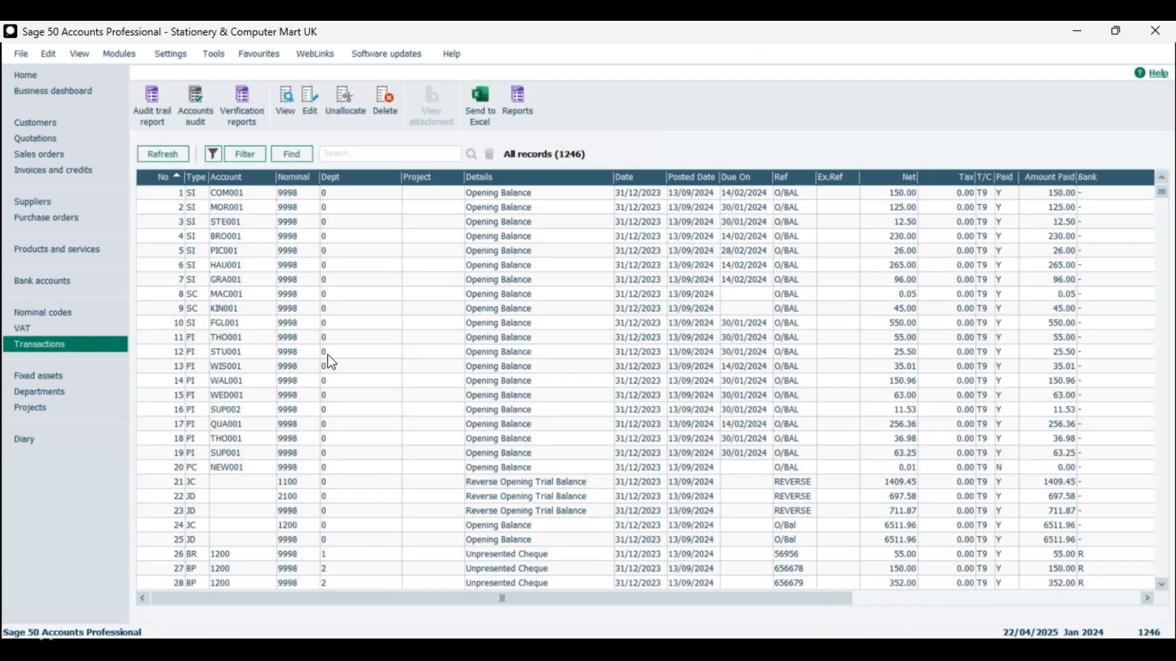
{"action": "left_click_drag", "start_coordinate": [1162, 192], "coordinate": [1162, 573]}
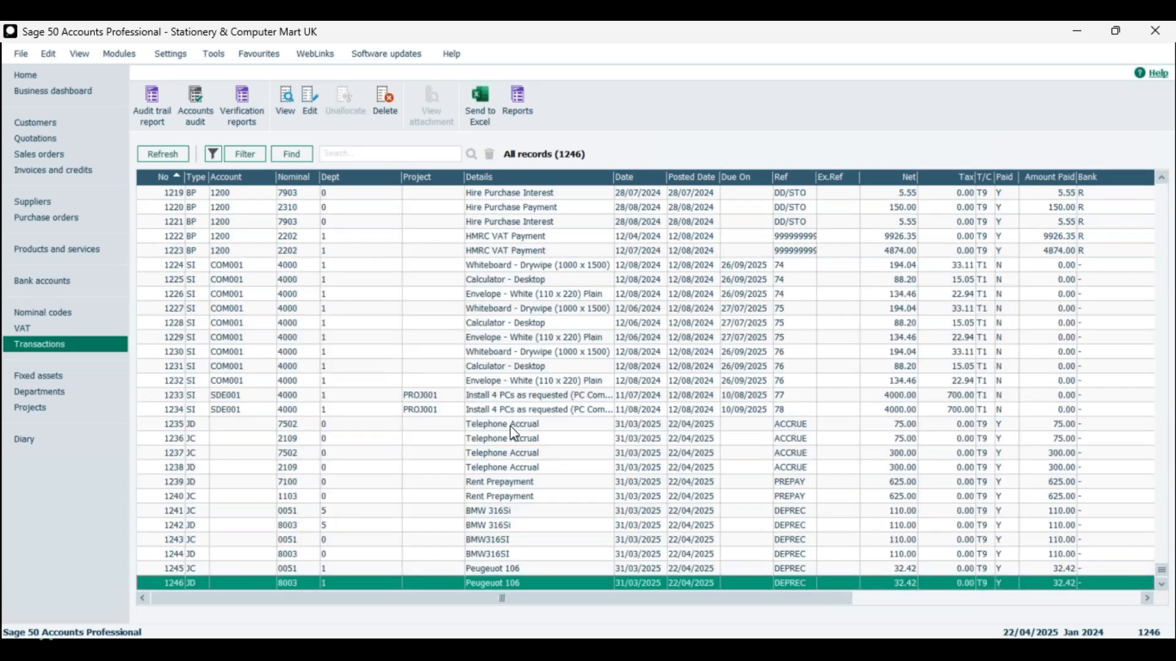
Examine the depreciation journals dated 31/03/2025 for the BMW and Peugeot vehicles.
{"action": "left_click", "coordinate": [491, 515]}
{"action": "left_click", "coordinate": [491, 524]}
{"action": "left_click", "coordinate": [491, 539]}
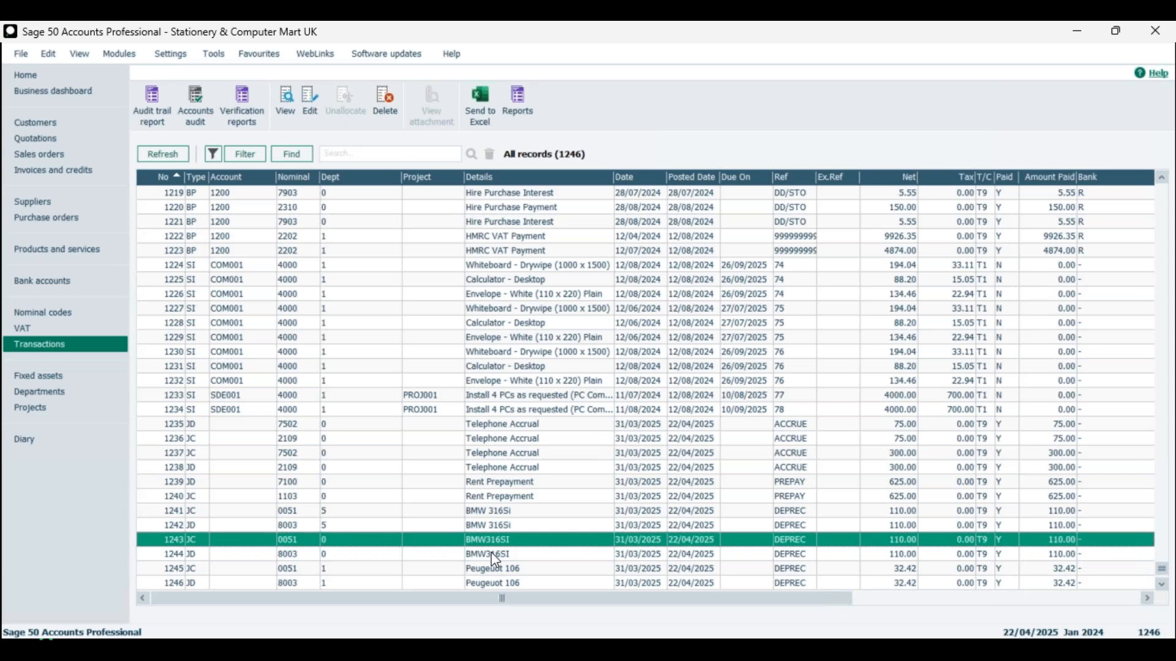
{"action": "left_click", "coordinate": [492, 556]}
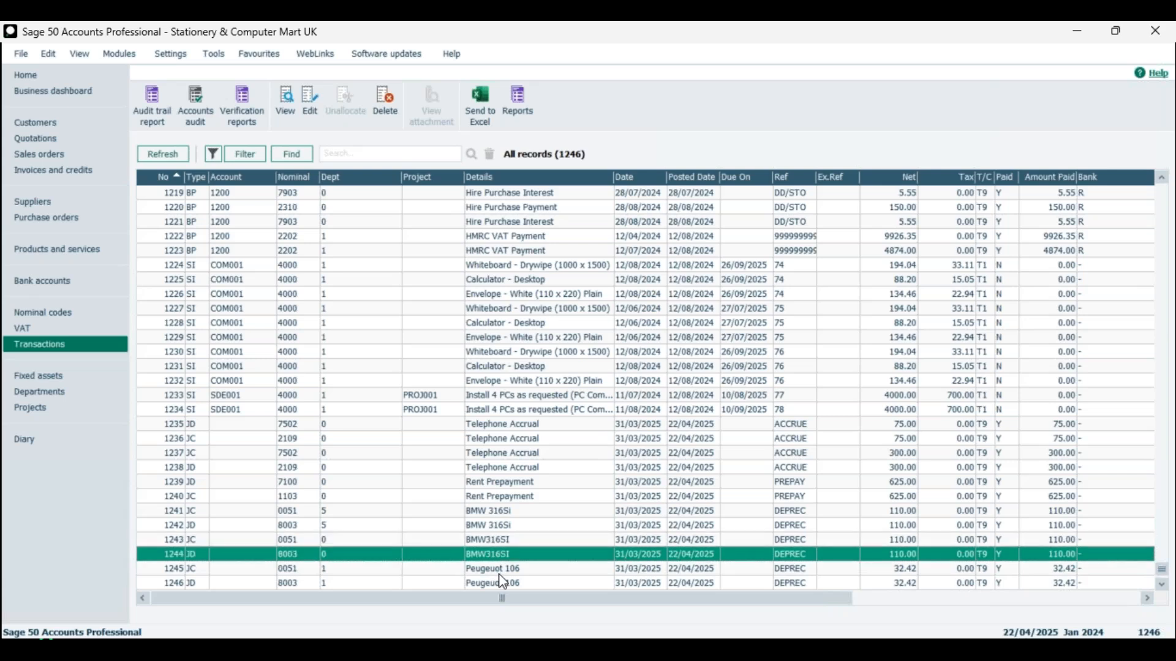
{"action": "left_click", "coordinate": [497, 569]}
{"action": "left_click", "coordinate": [501, 581]}
Examine the telephone accrual journals dated 31/03/2025.
{"action": "left_click", "coordinate": [496, 467]}
{"action": "left_click", "coordinate": [500, 452]}
{"action": "left_click", "coordinate": [501, 437]}
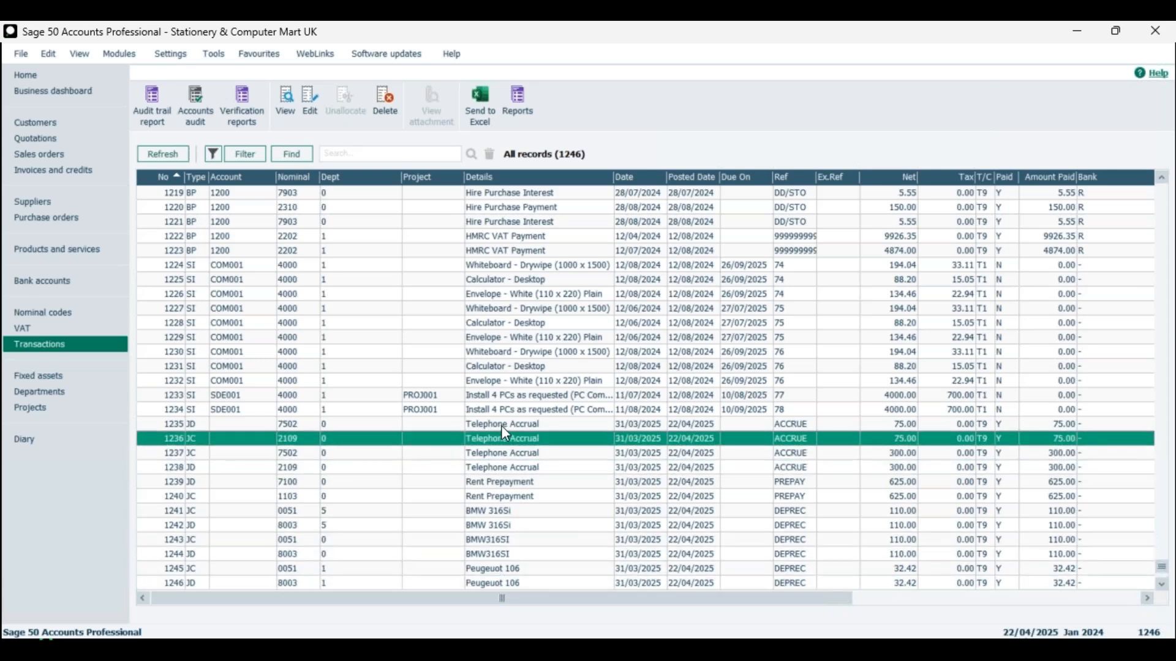
{"action": "left_click", "coordinate": [502, 426]}
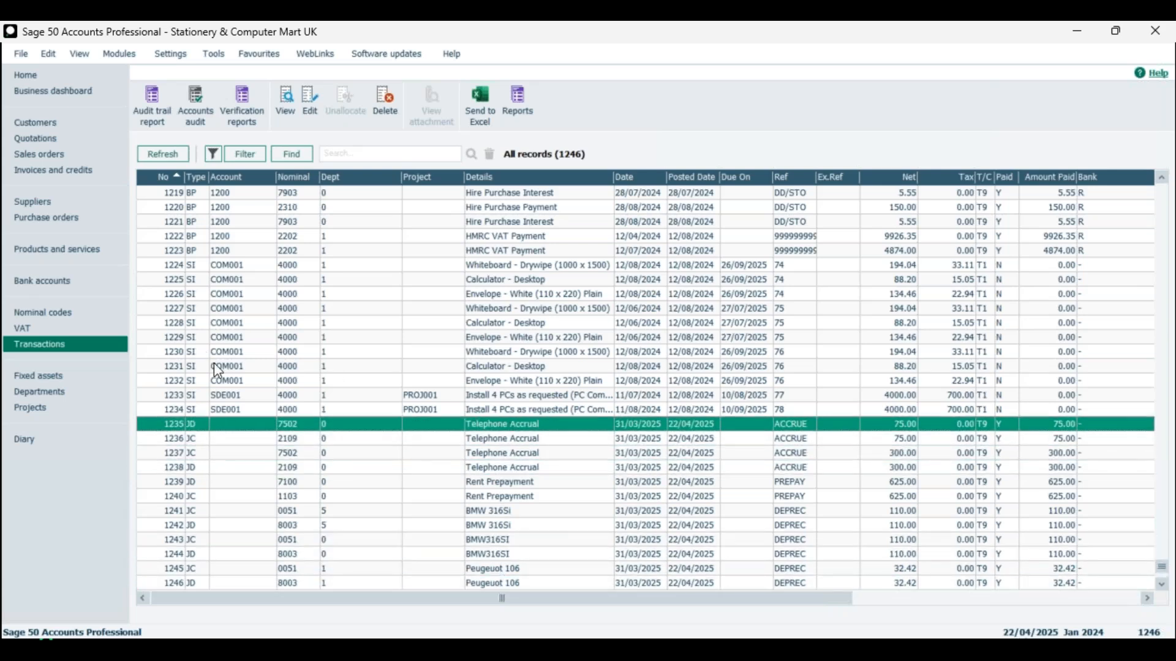
Review the rent prepayment journals dated 31/03/2025 and move down to the depreciation entries below them.
{"action": "left_click", "coordinate": [471, 482]}
{"action": "left_click", "coordinate": [476, 496]}
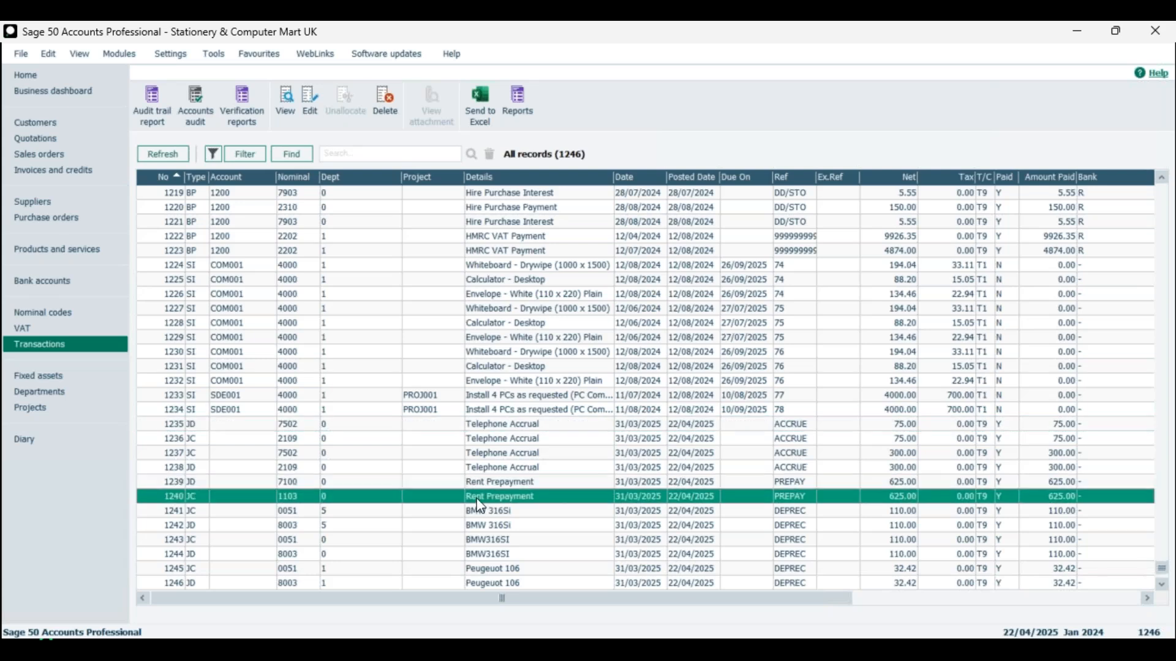
{"action": "left_click", "coordinate": [476, 481]}
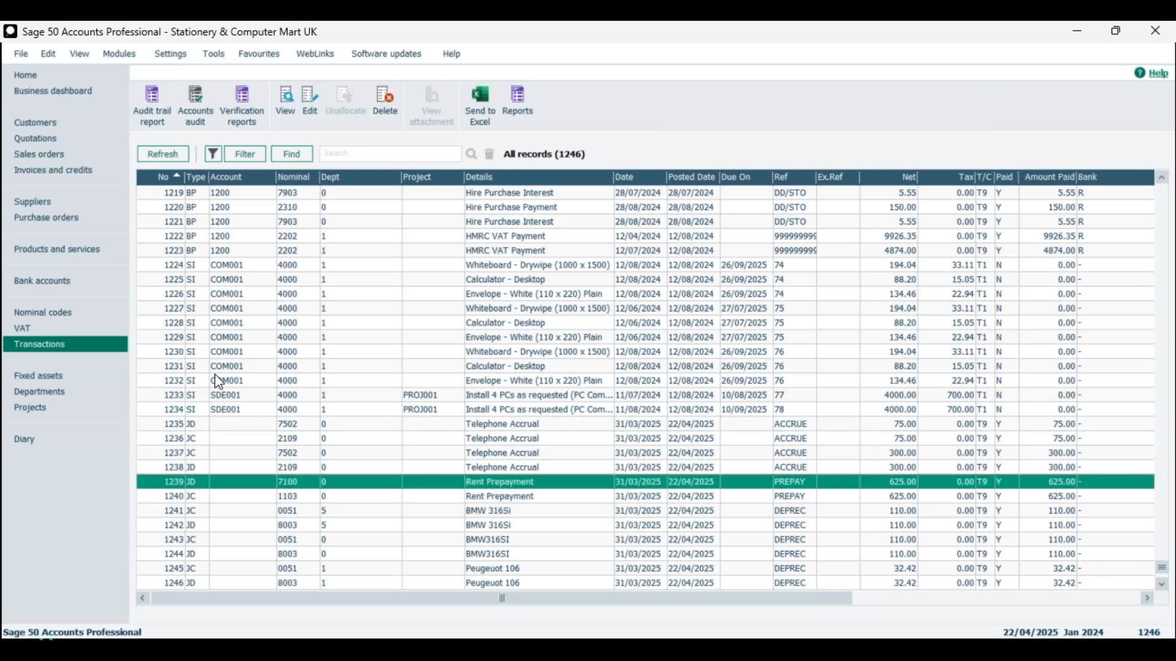
{"action": "key", "text": "Down"}
{"action": "key", "text": "Down"}
{"action": "key", "text": "Down"}
{"action": "key", "text": "Down"}
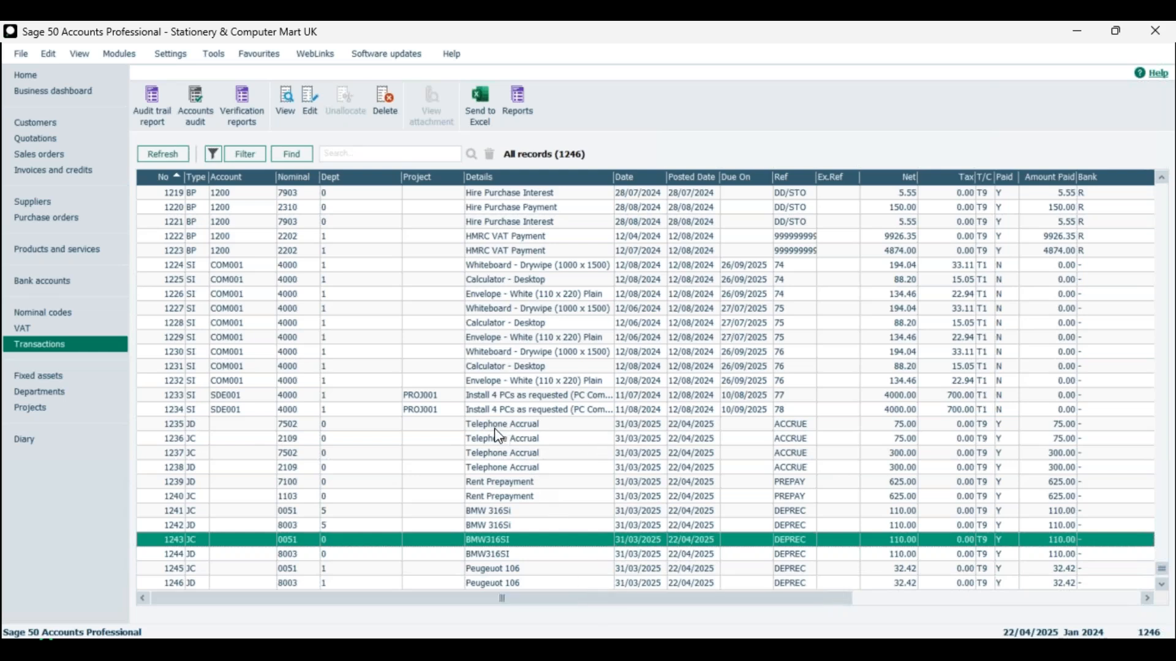
{"action": "left_click", "coordinate": [214, 54]}
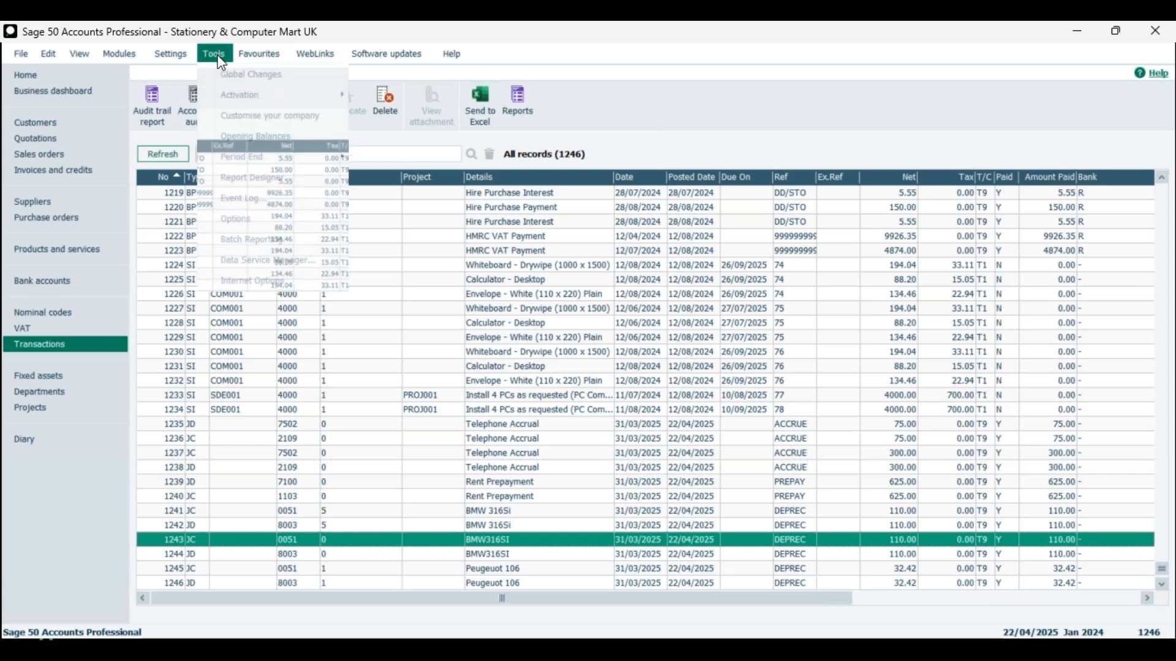
{"action": "mouse_move", "coordinate": [261, 155]}
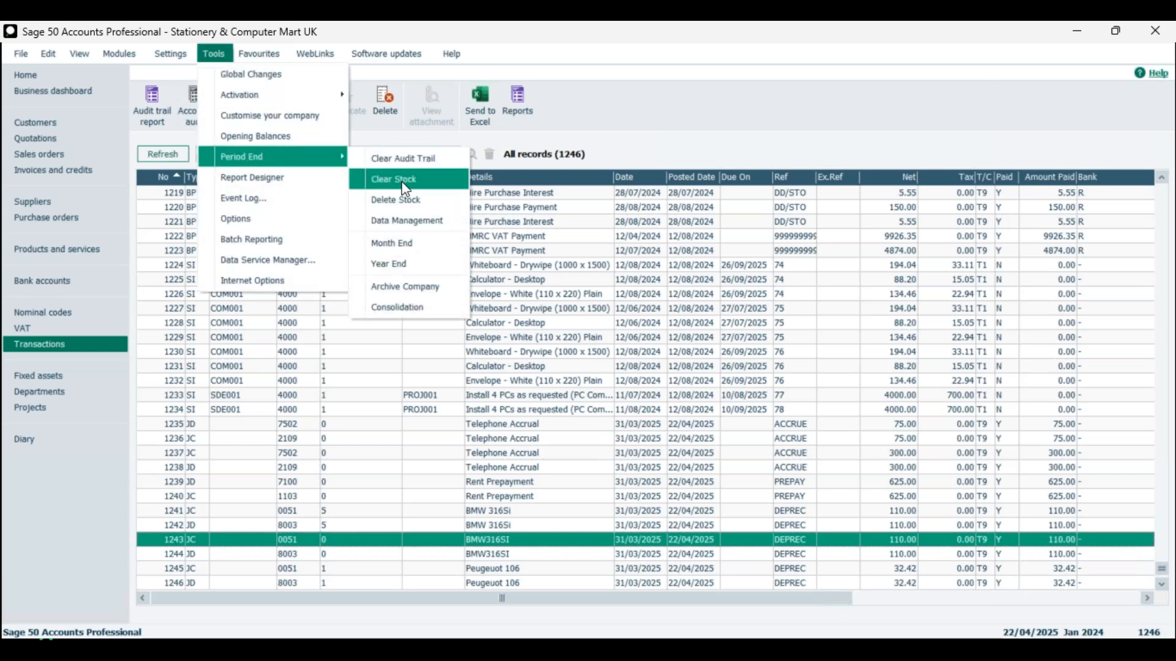
{"action": "left_click", "coordinate": [422, 263]}
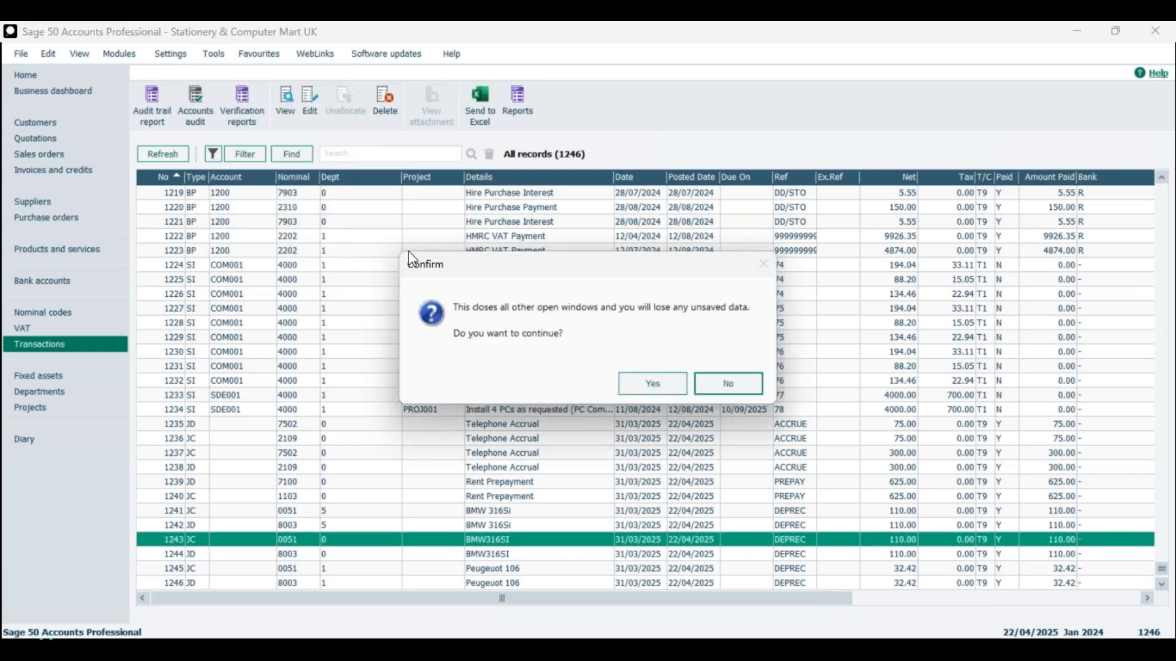
{"action": "left_click", "coordinate": [712, 382]}
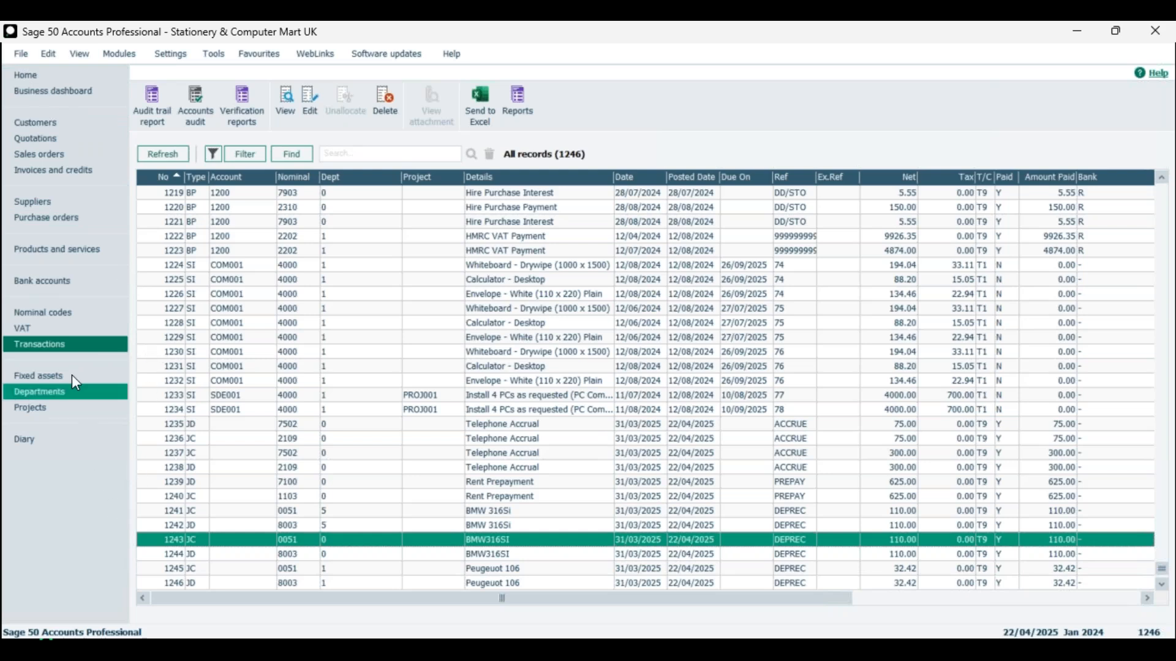
Check the month-to-date turnover in the sales history of customer Bronson Inc, and close the record.
{"action": "left_click", "coordinate": [64, 123]}
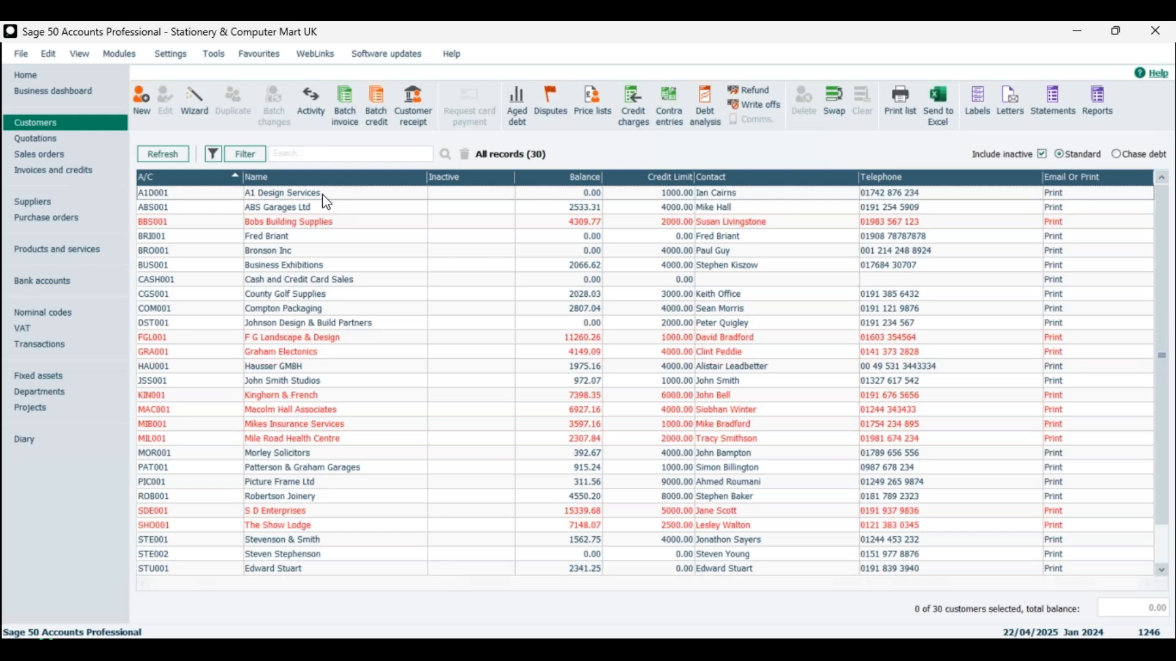
{"action": "double_click", "coordinate": [297, 252]}
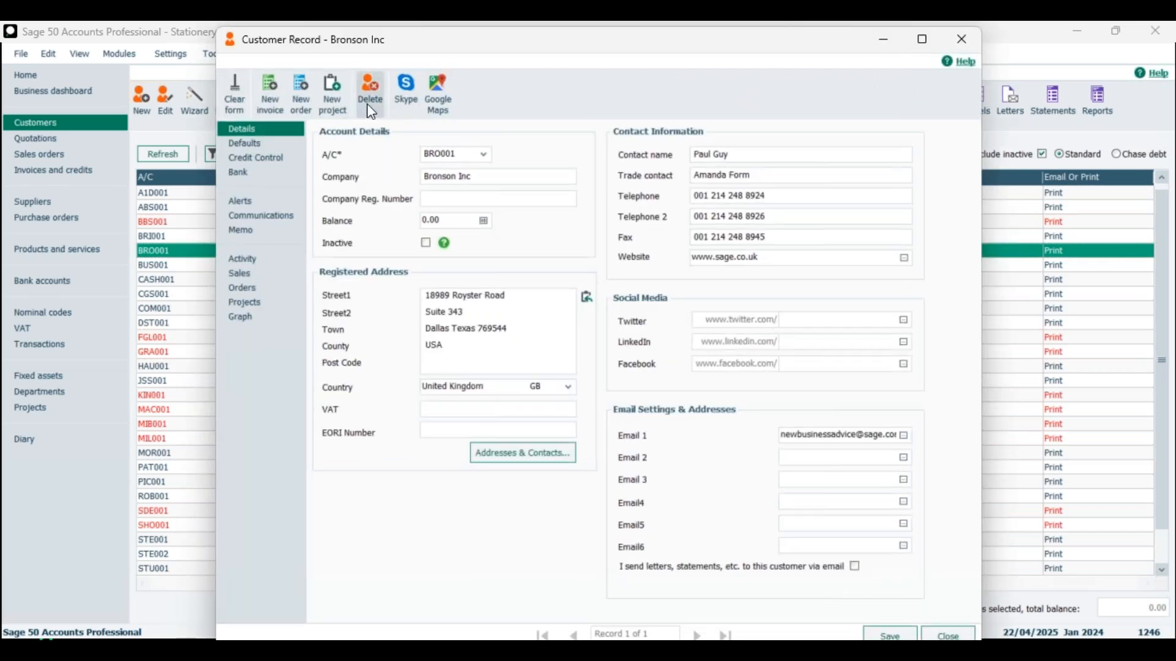
{"action": "left_click", "coordinate": [240, 274]}
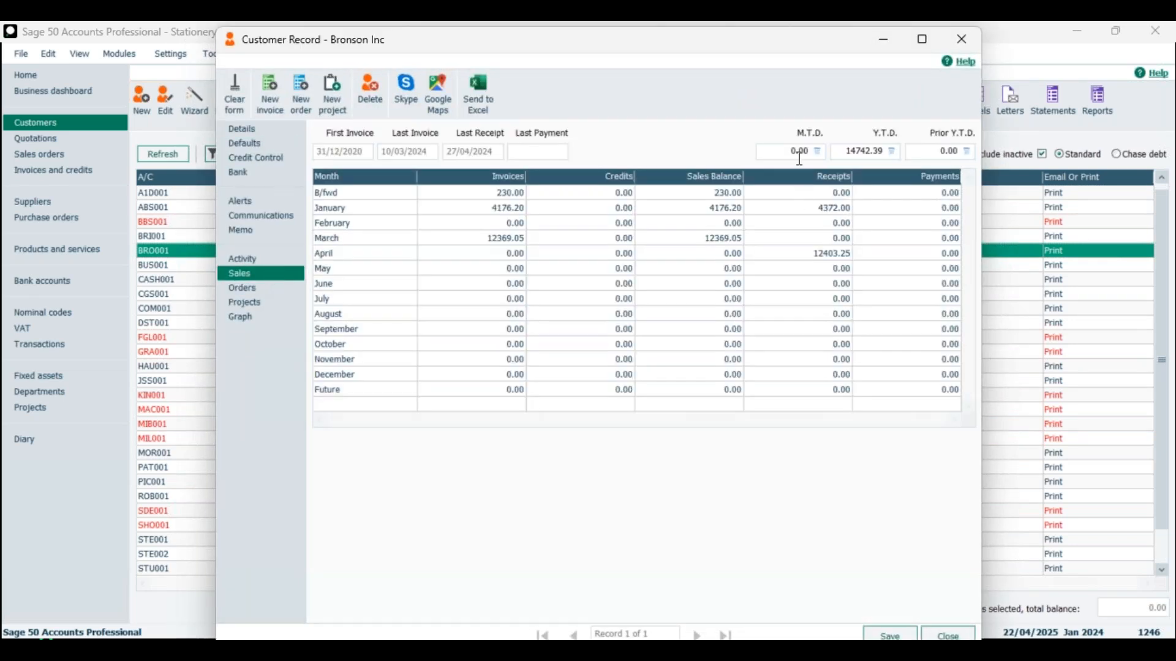
{"action": "left_click", "coordinate": [967, 40]}
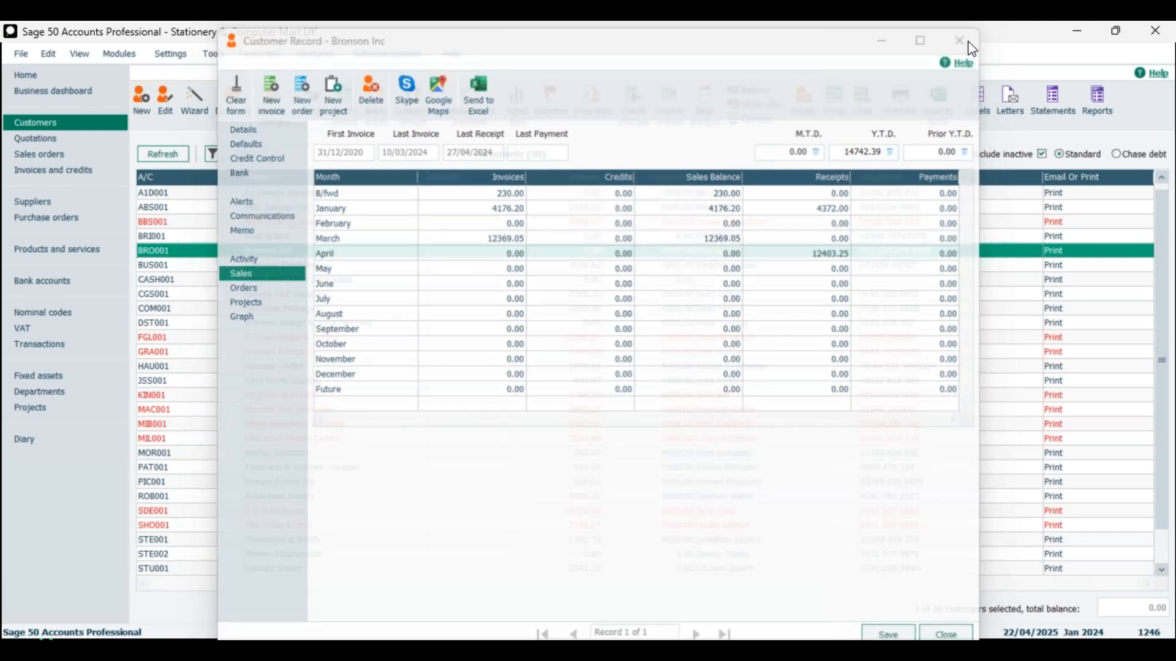
Check the month-to-date turnover in John Smith Studios' sales history, close the record and return to the home page.
{"action": "left_click", "coordinate": [296, 366]}
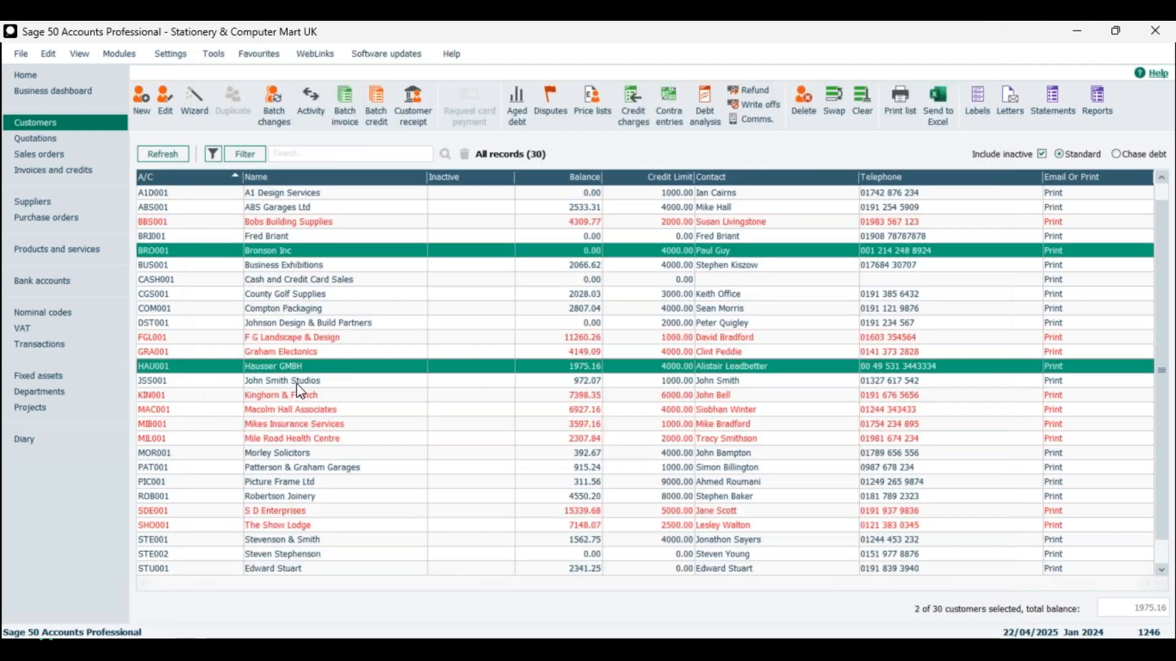
{"action": "left_click", "coordinate": [297, 381], "text": "ctrl"}
{"action": "left_click", "coordinate": [280, 250], "text": "ctrl"}
{"action": "left_click", "coordinate": [304, 367]}
{"action": "double_click", "coordinate": [310, 378]}
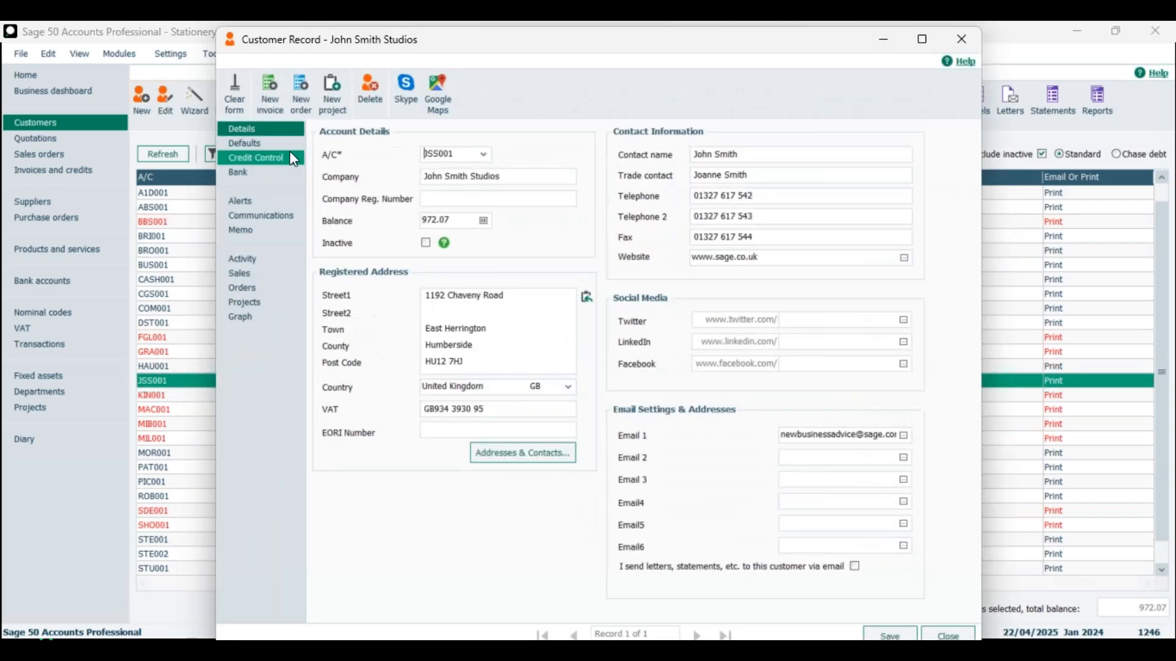
{"action": "left_click", "coordinate": [265, 275]}
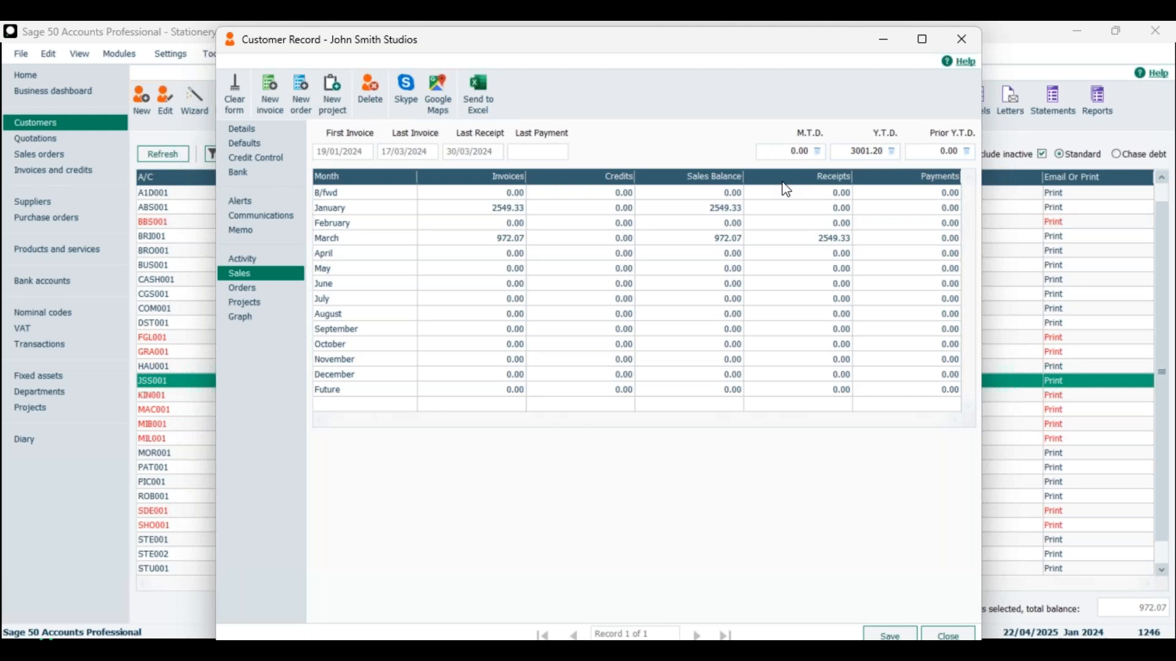
{"action": "left_click", "coordinate": [974, 41]}
{"action": "left_click", "coordinate": [20, 75]}
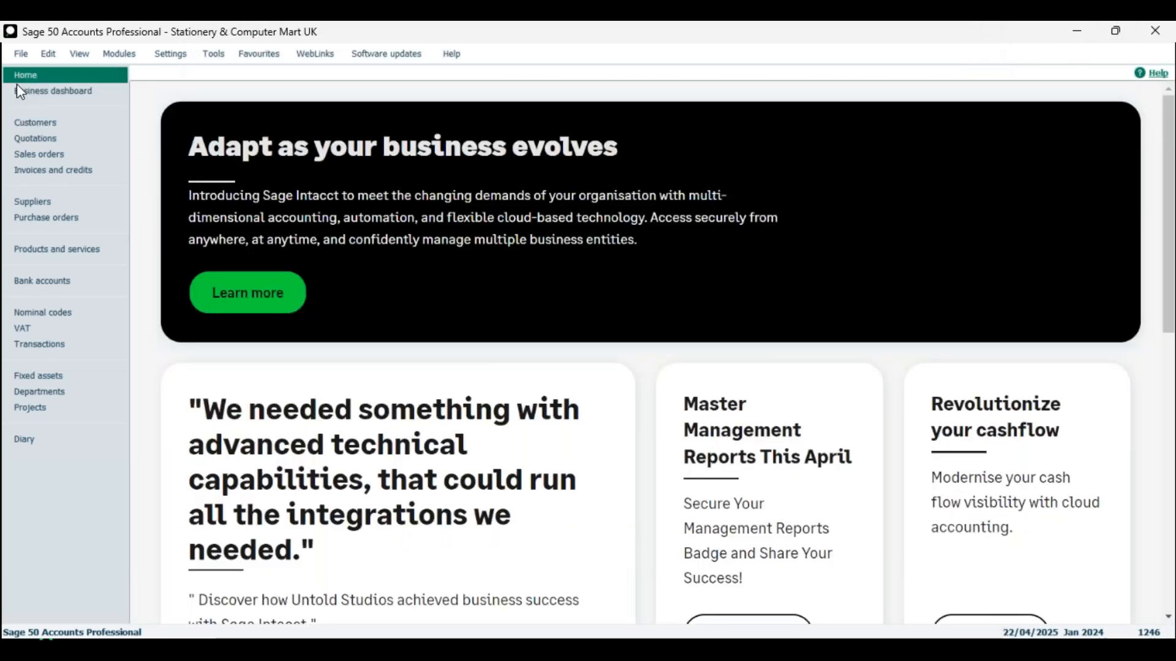